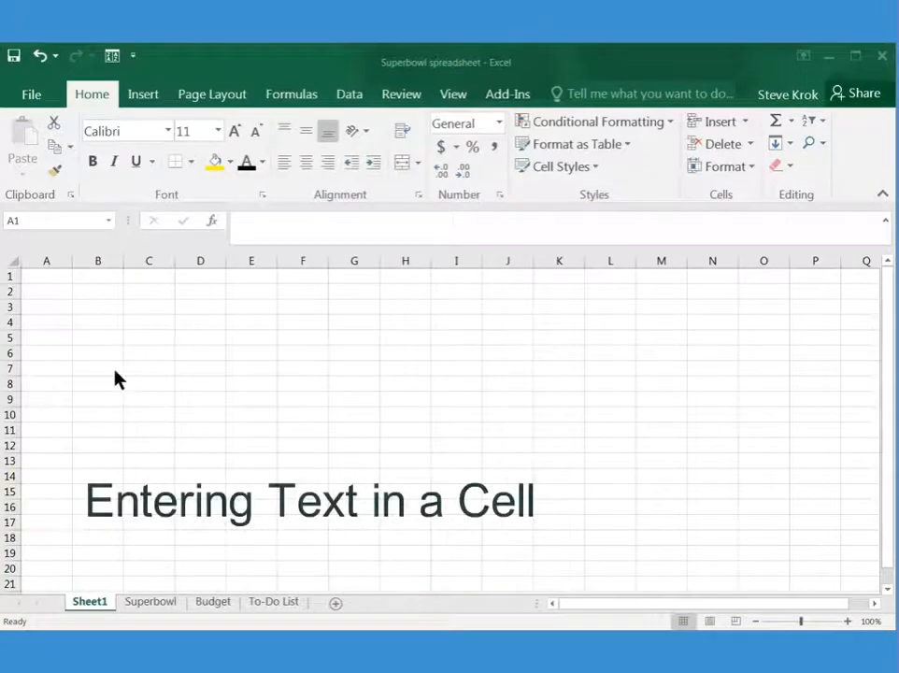
Enter the heading "Movie Titles" in cell A1 of Sheet1.
left_click(48, 274)
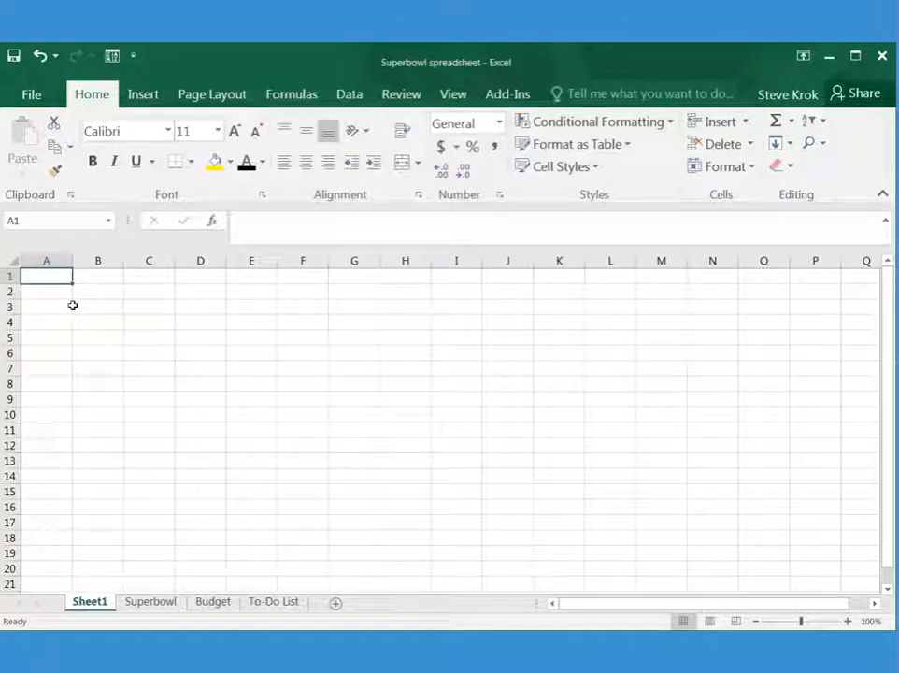
type("Movi")
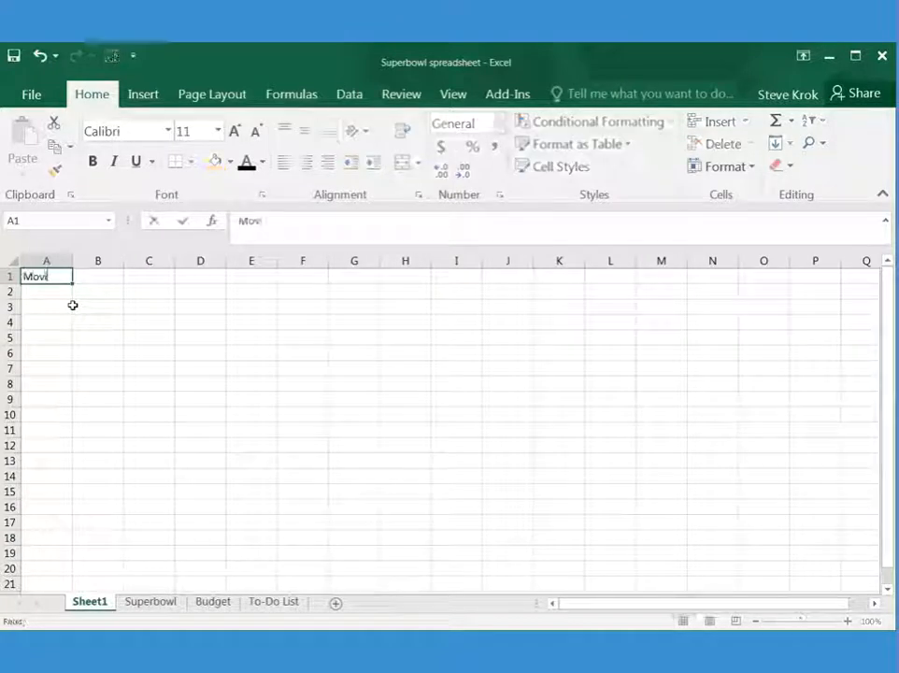
type("e Titles")
key("Return")
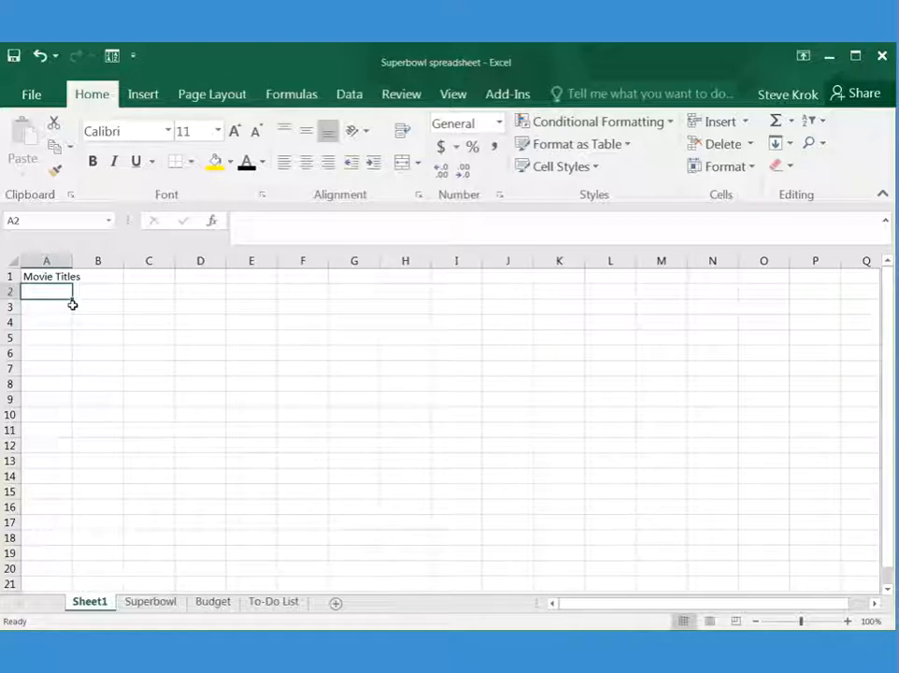
Fill row 2 with the column headers Name, Year, Ticket Price and Director, starting in A2.
type("Name")
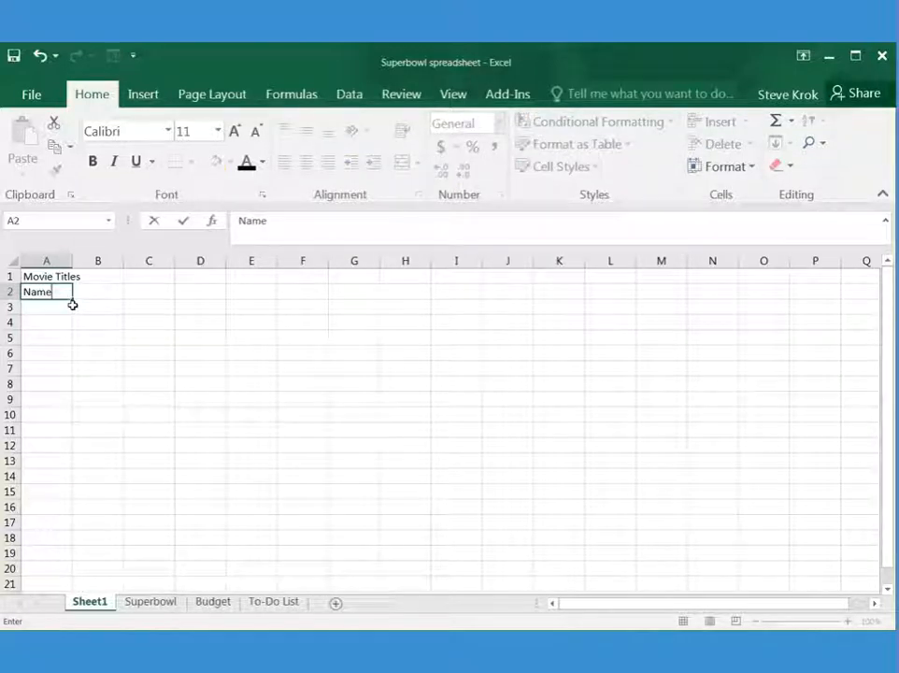
key("Tab")
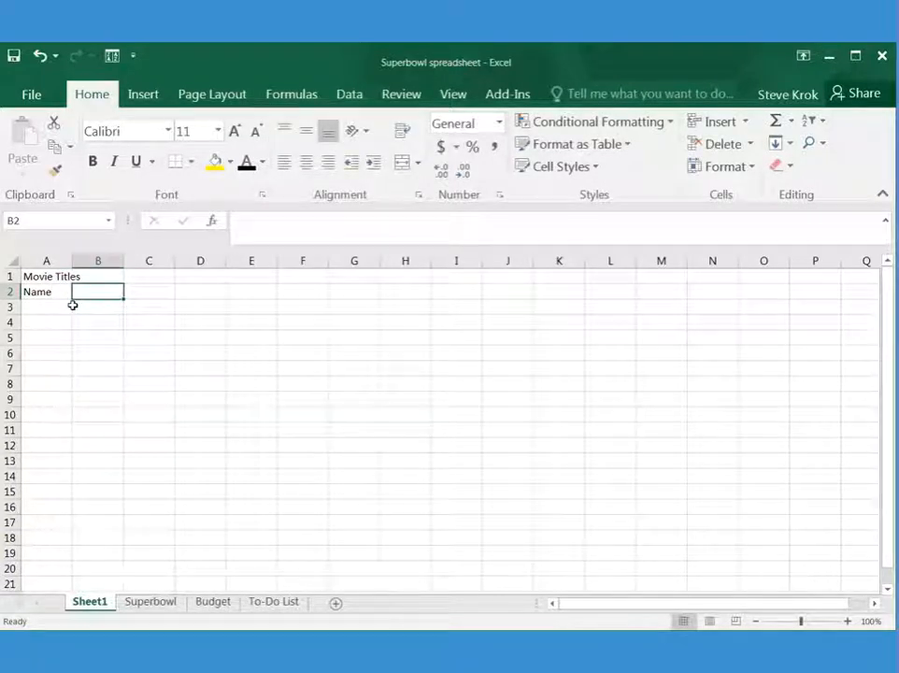
type("Year")
key("Tab")
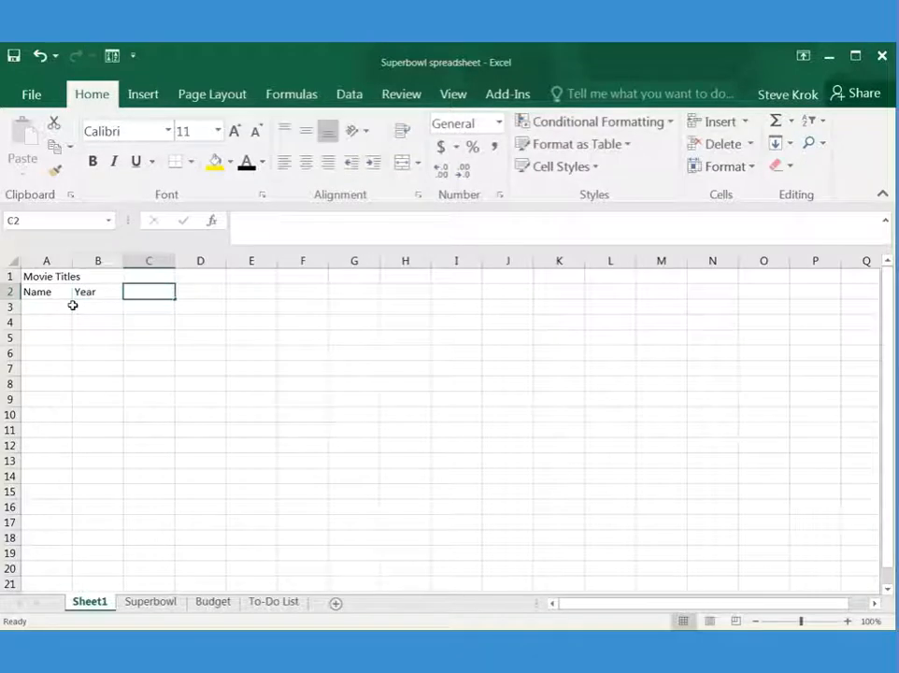
type("Ticket Price")
key("Tab")
type("Director")
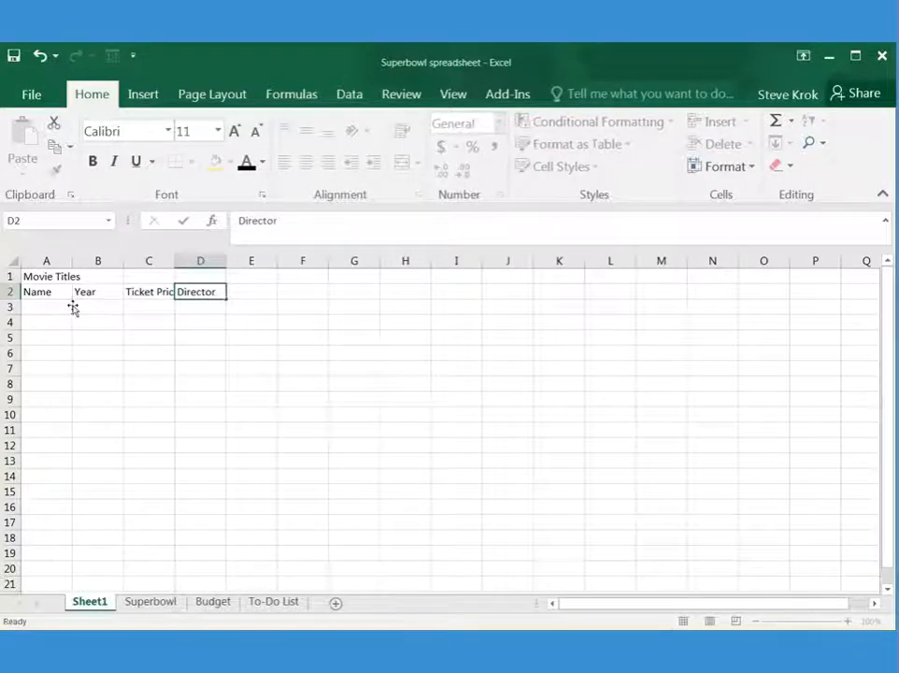
left_click(73, 306)
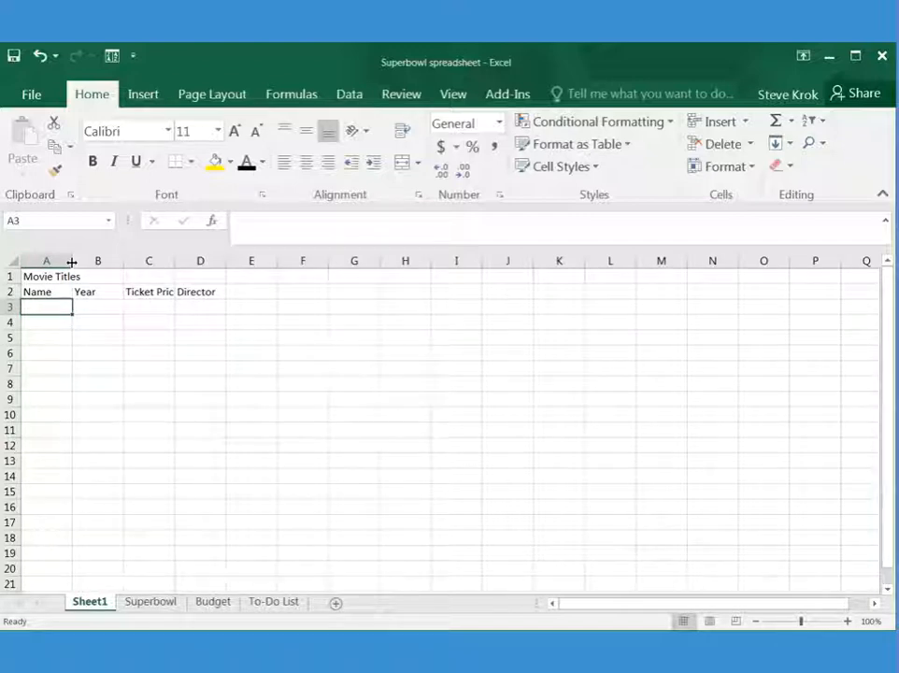
Widen column A just enough to fit the Movie Titles heading and enter "Star Wares" in A3.
left_click_drag(72, 262, 83, 263)
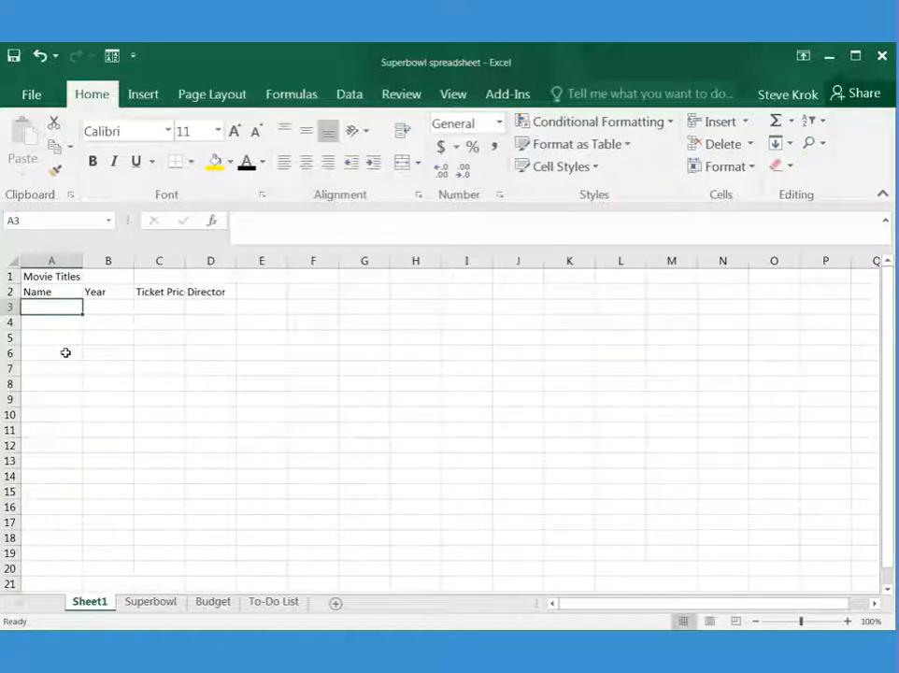
type("Sta")
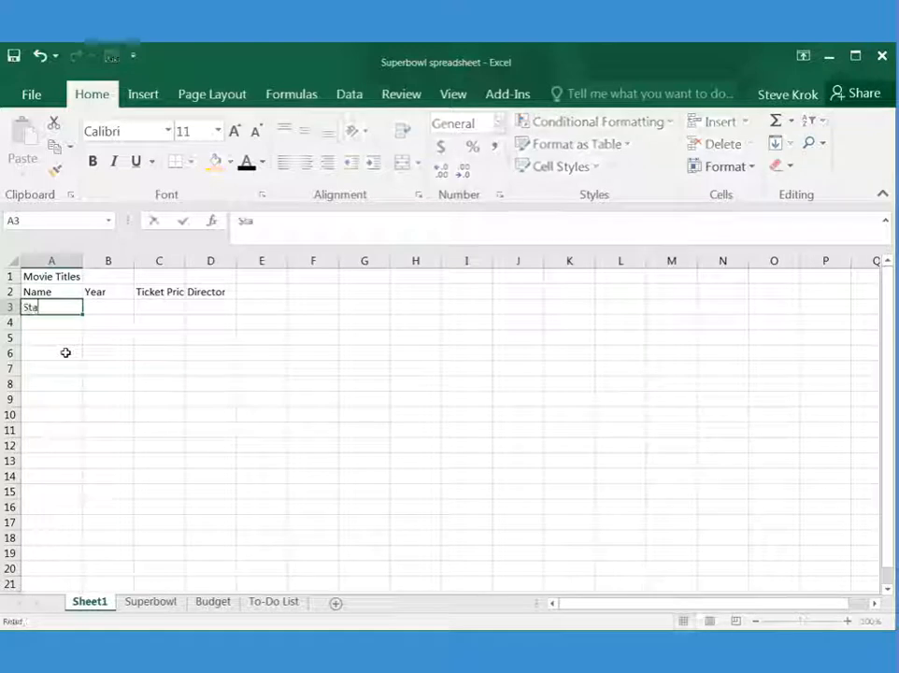
type("r Wares")
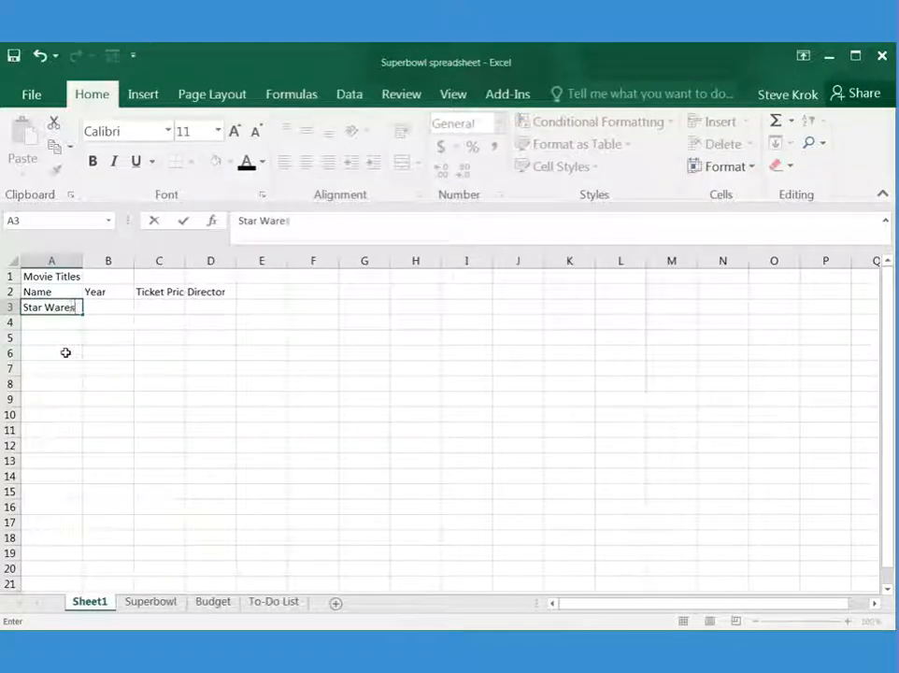
key("Return")
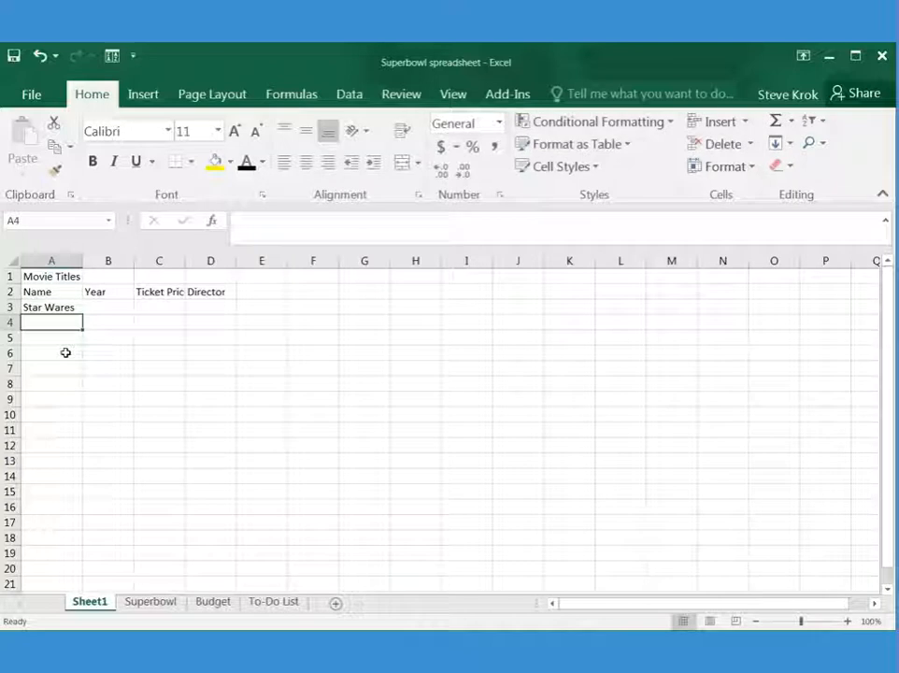
Continue the movie list with Raiders of the Lost Ark in A4, Rudy in A5 and Jaws in A6.
type("Raid")
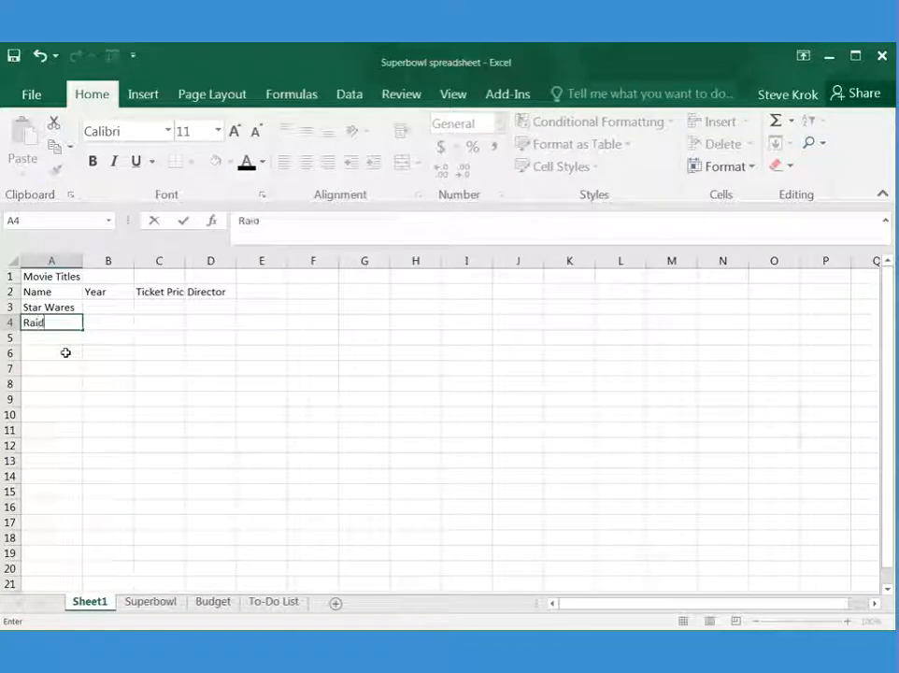
type("ers of the Lost Ark")
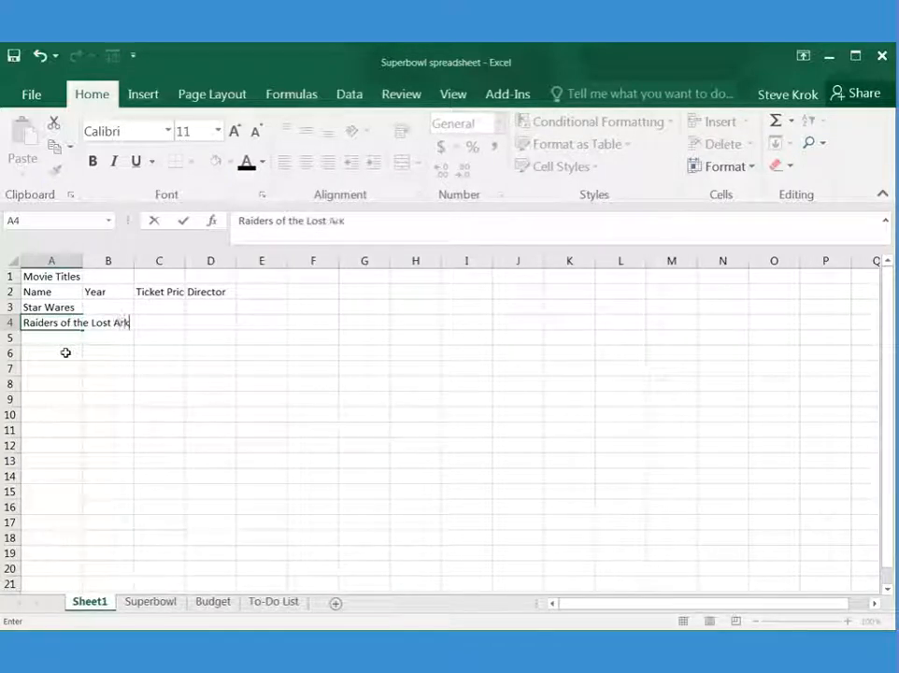
key("Return")
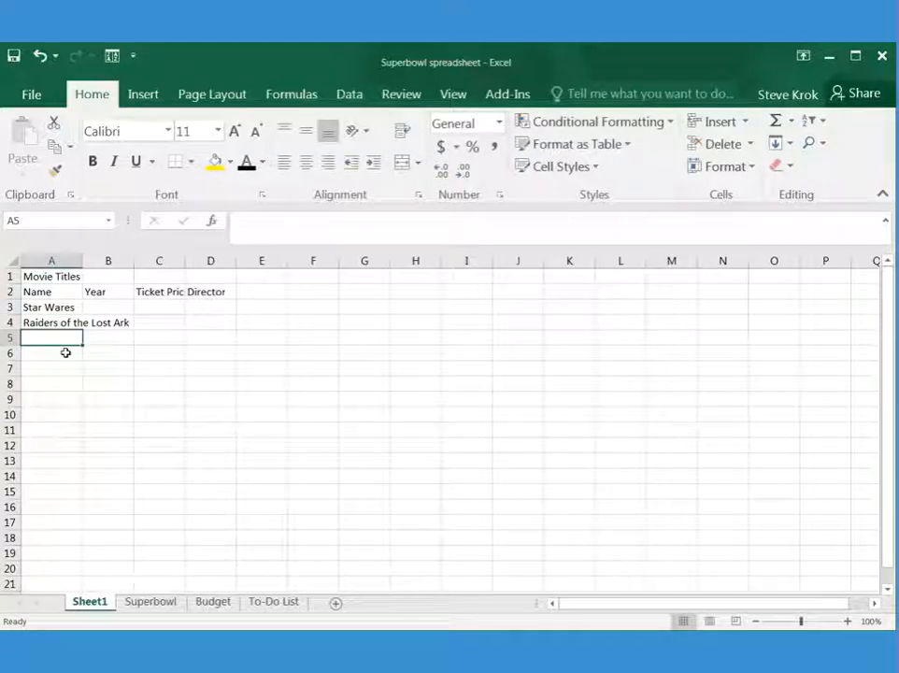
type("Rudy")
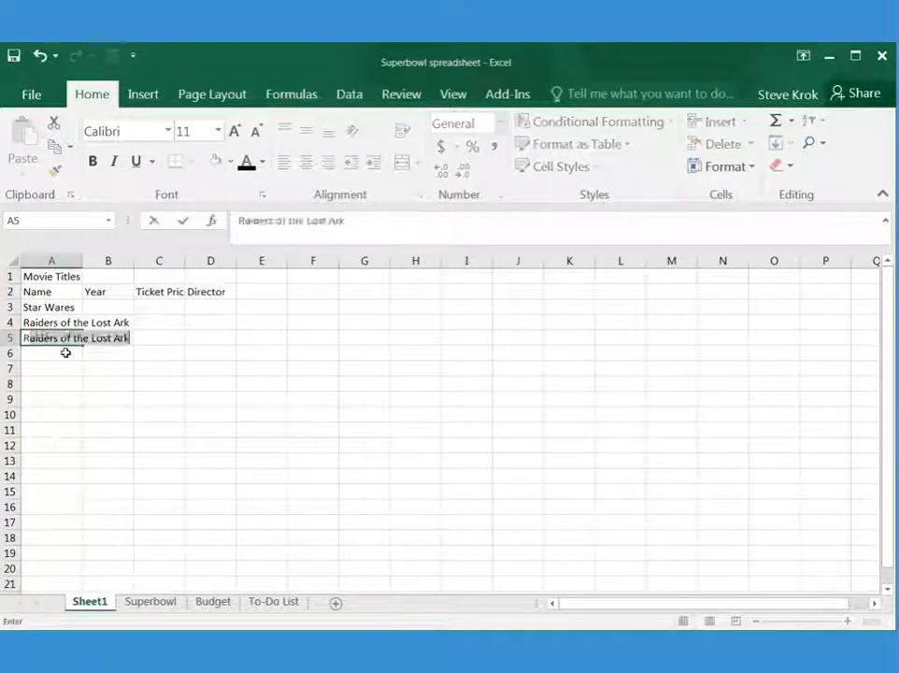
key("Return")
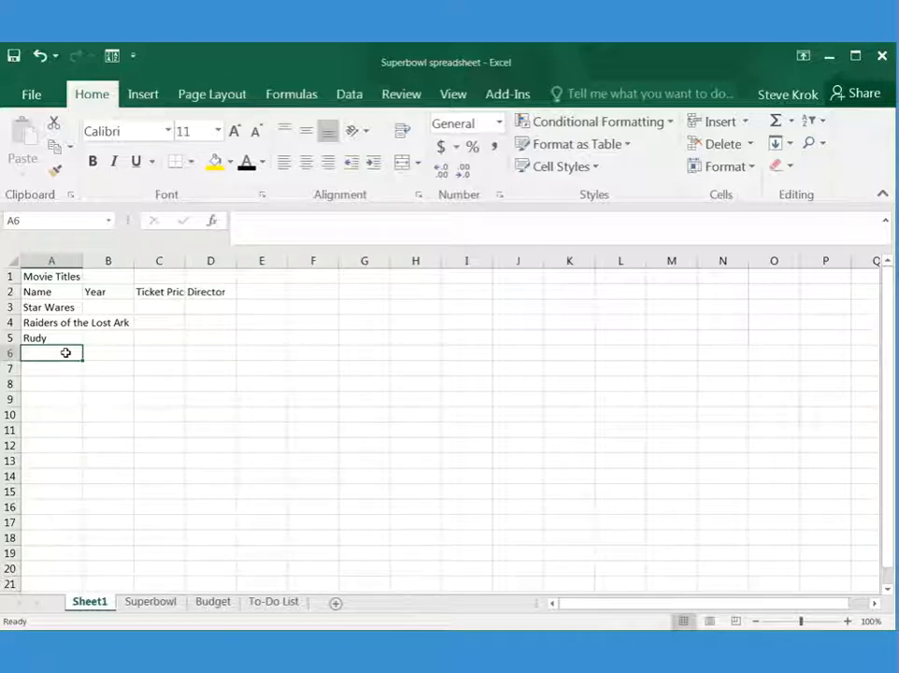
type("Jaws")
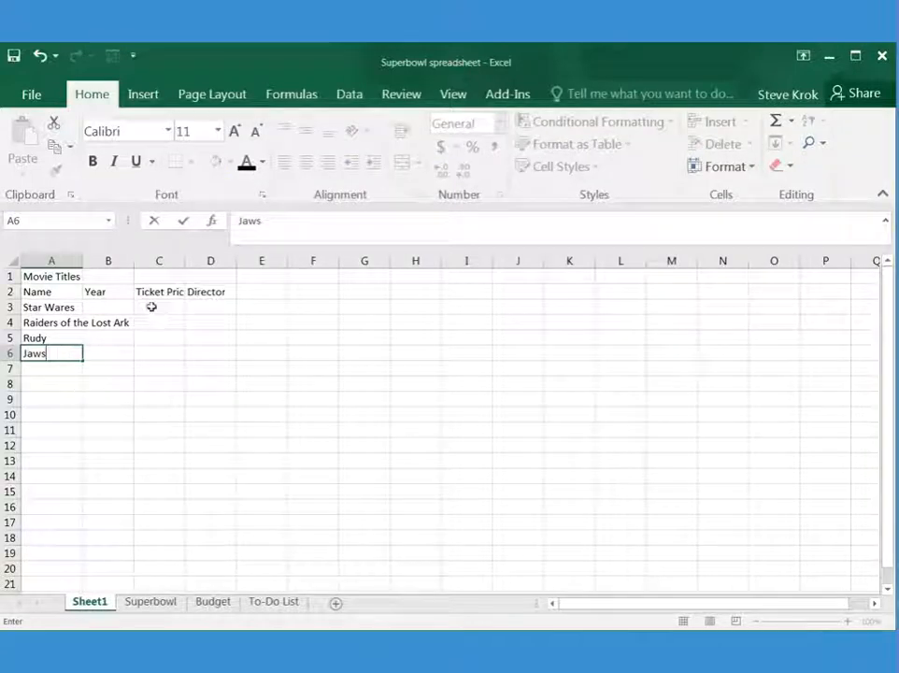
left_click(184, 224)
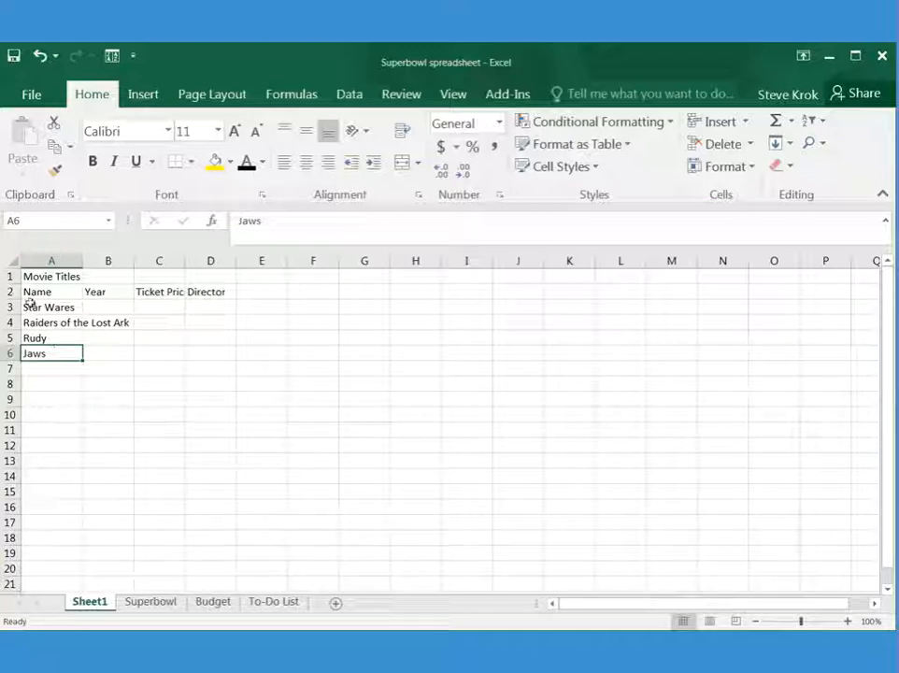
Format the Movie Titles heading in A1 as bold, italic and underlined.
left_click(46, 276)
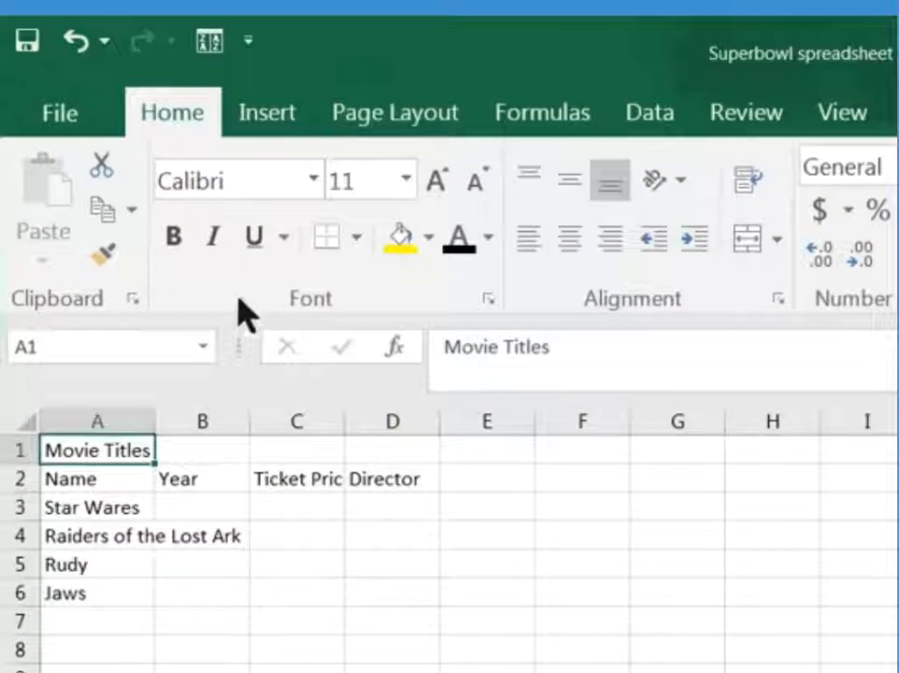
left_click(175, 238)
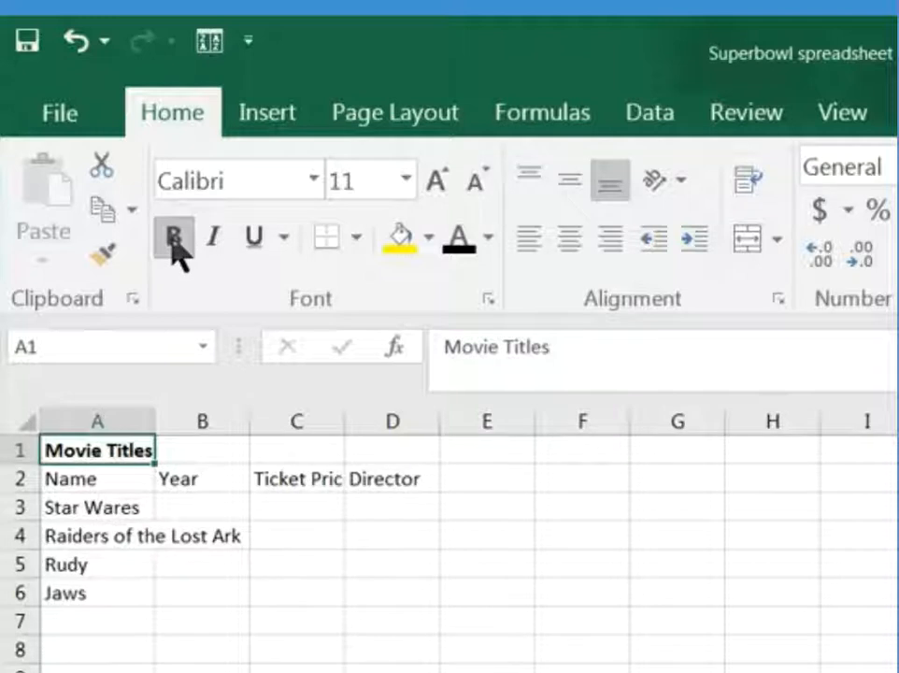
left_click(211, 245)
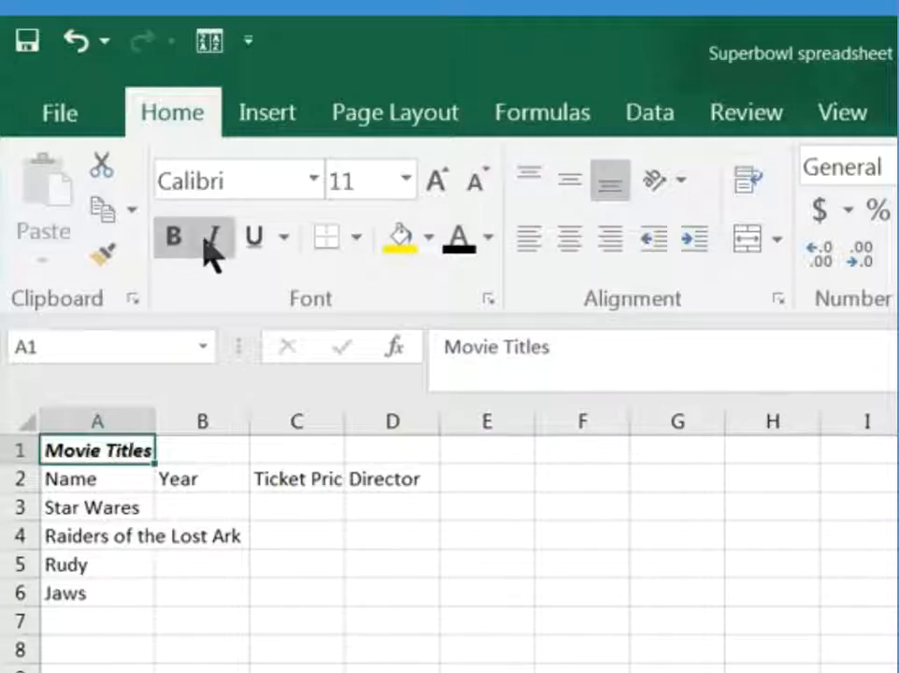
left_click(256, 240)
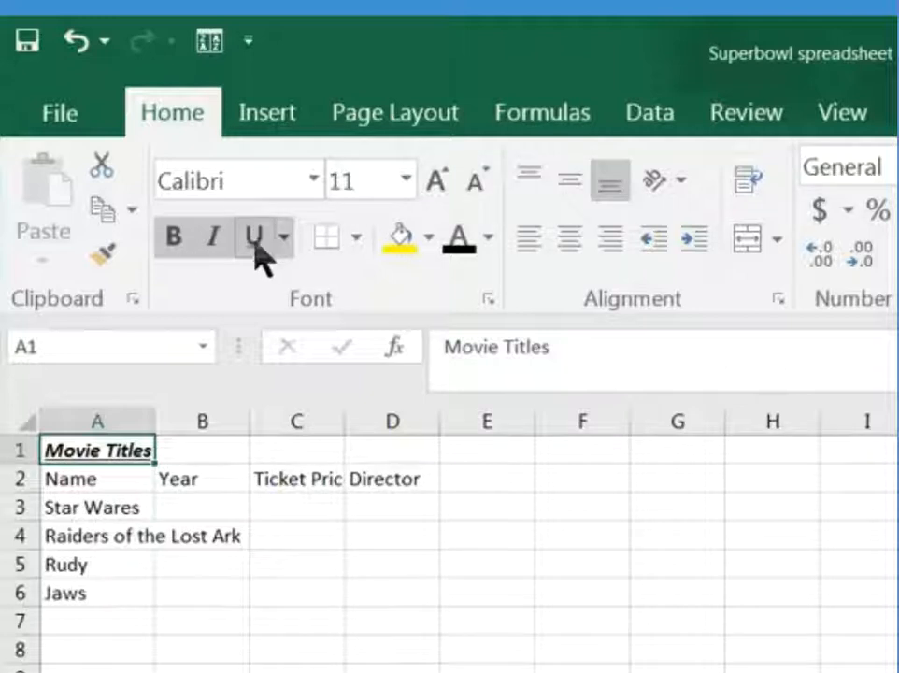
Give the Movie Titles cell a yellow fill and set its font color to red.
left_click(430, 238)
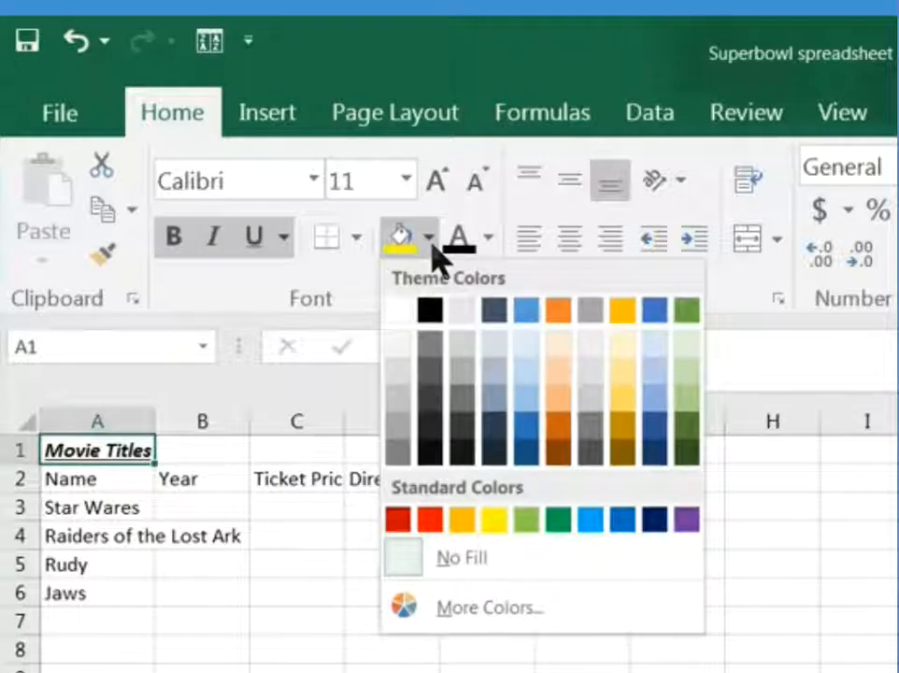
left_click(495, 521)
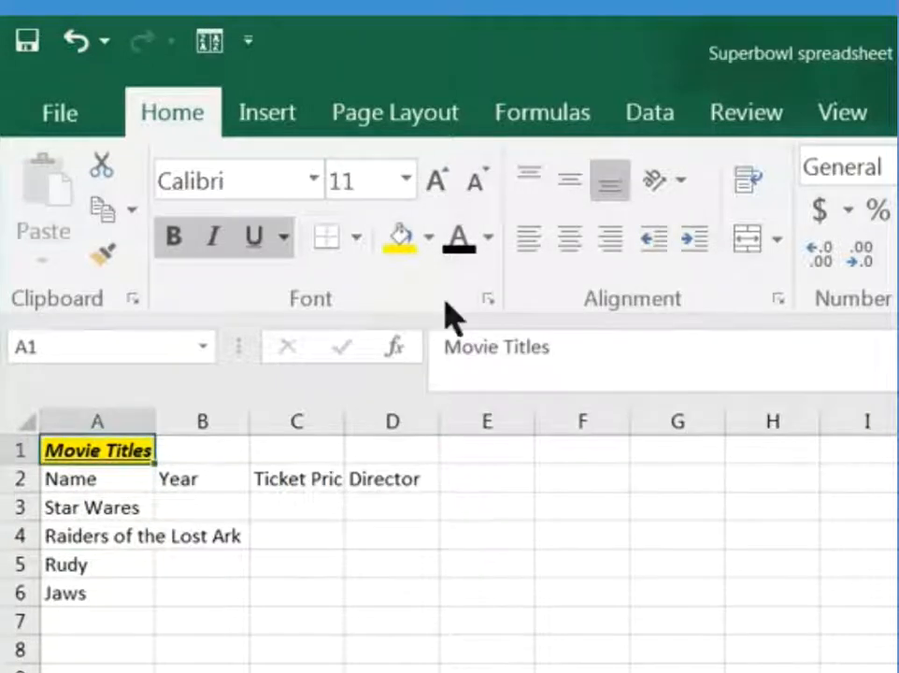
left_click(487, 240)
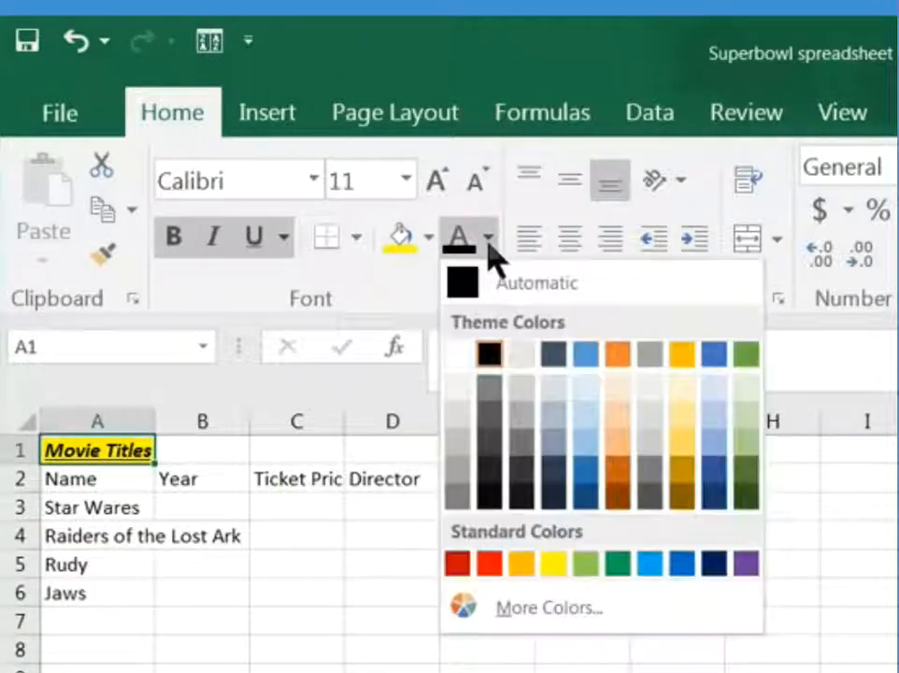
left_click(489, 564)
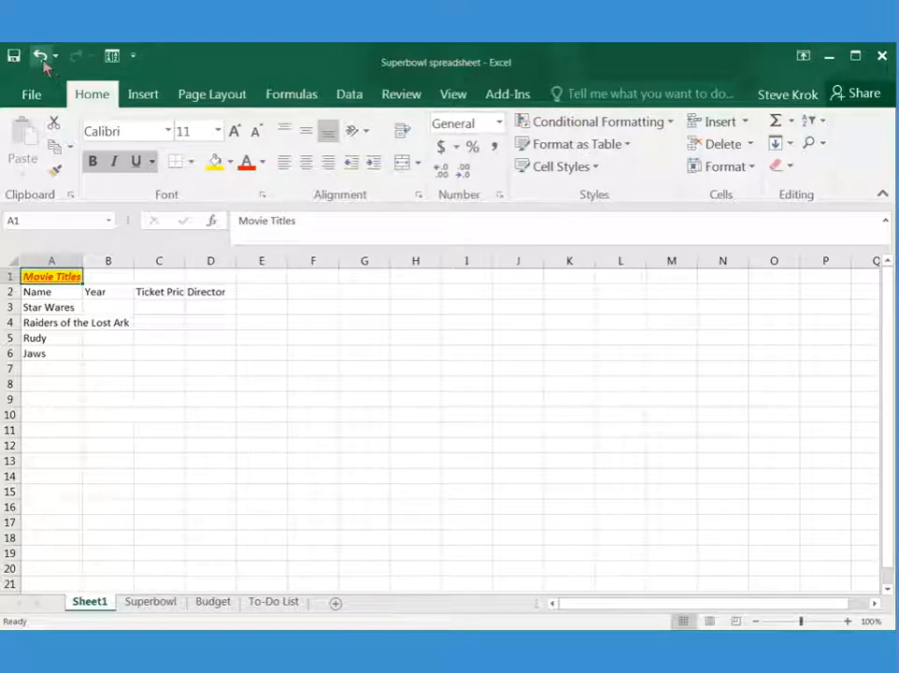
Undo the font color, fill, underline, italic and bold applied to the Movie Titles heading.
left_click(41, 58)
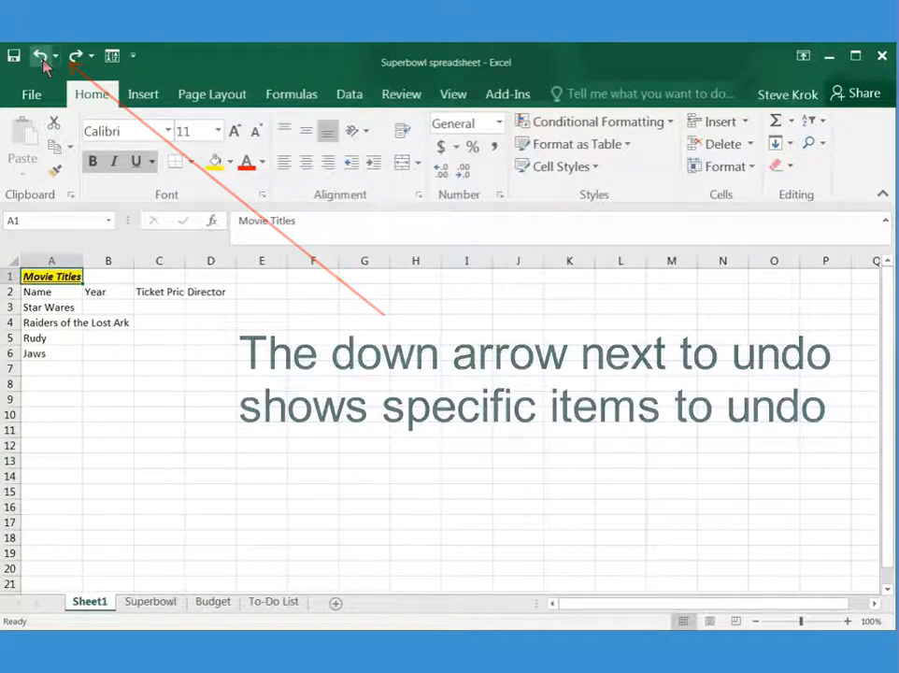
left_click(41, 57)
left_click(41, 57)
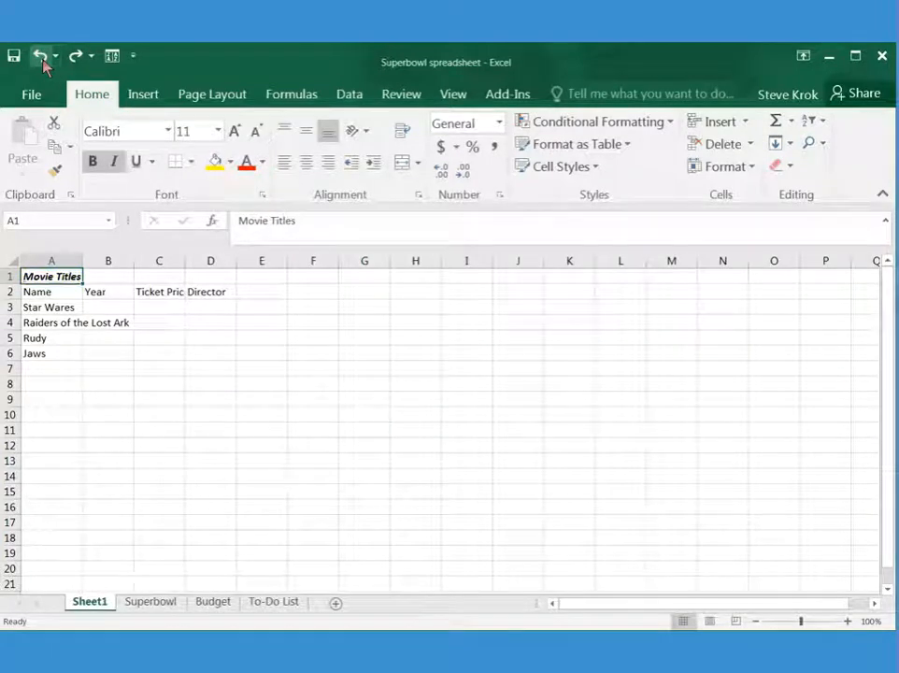
left_click(41, 57)
left_click(41, 57)
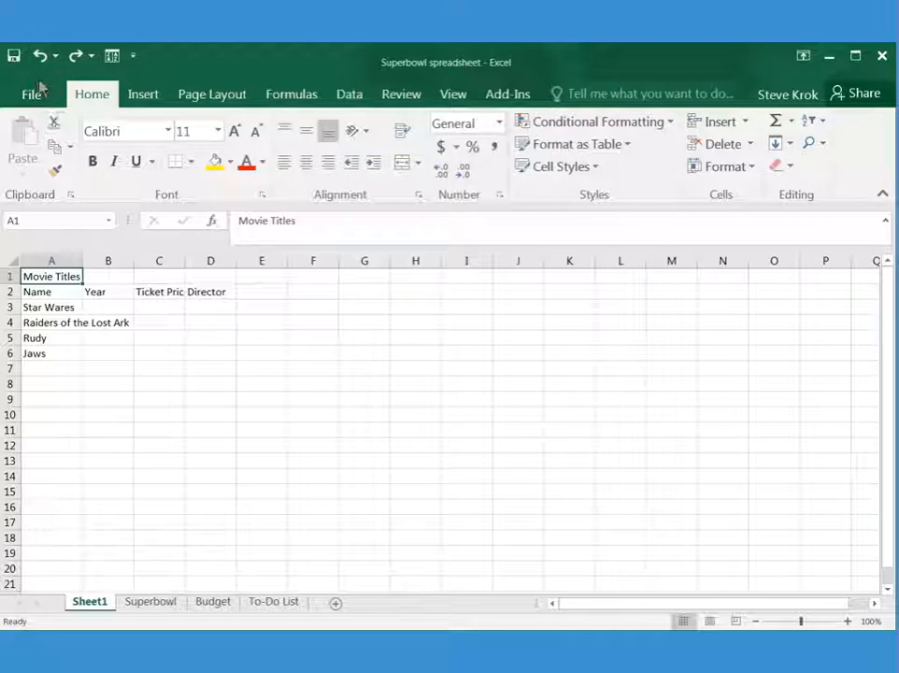
Overwrite the movie name in A6 with "dkdkd" and undo that entry.
left_click(45, 352)
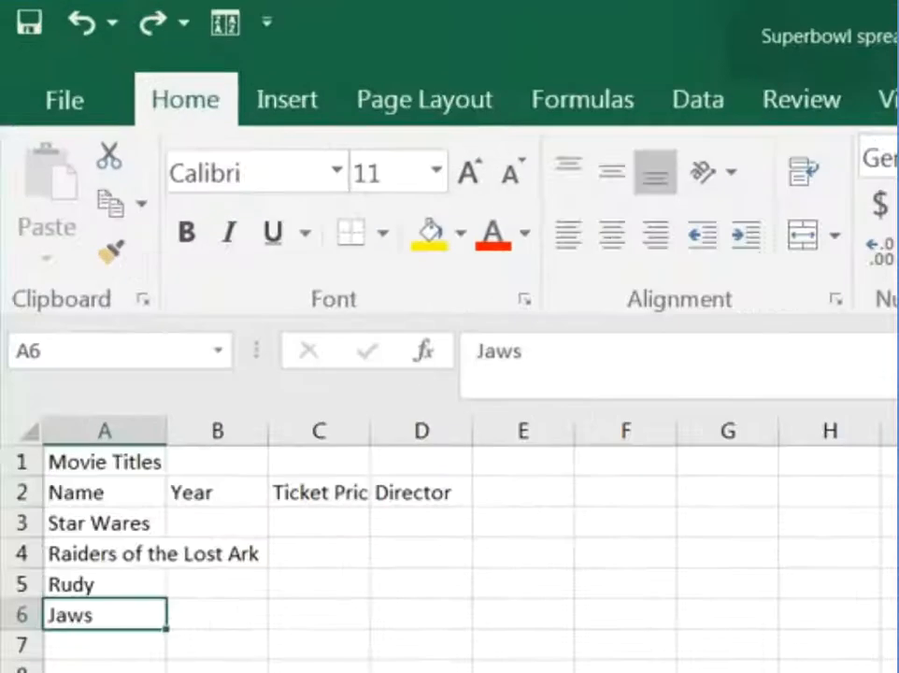
type("dkdkd")
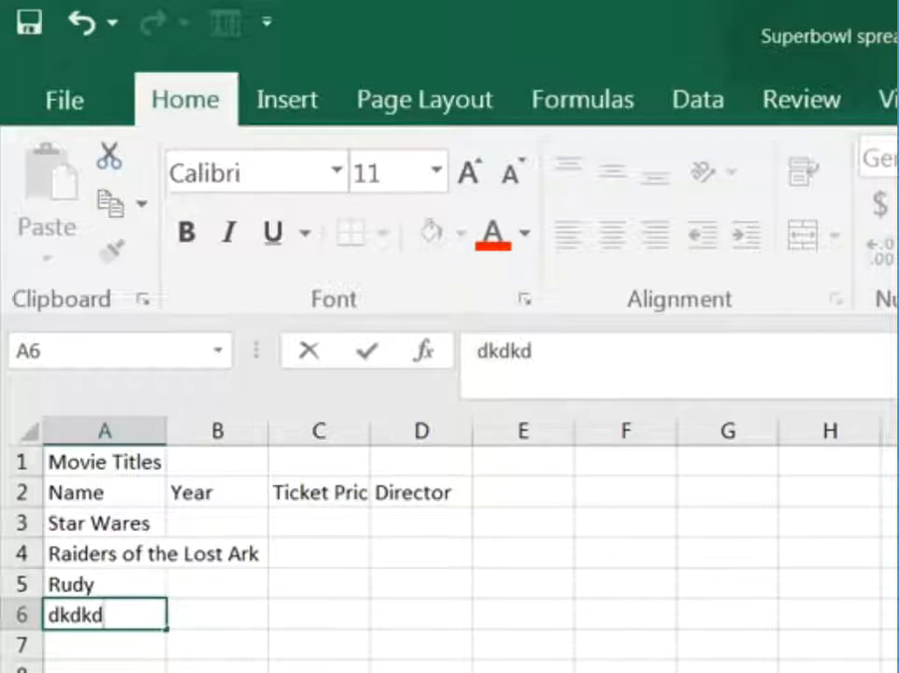
key("Return")
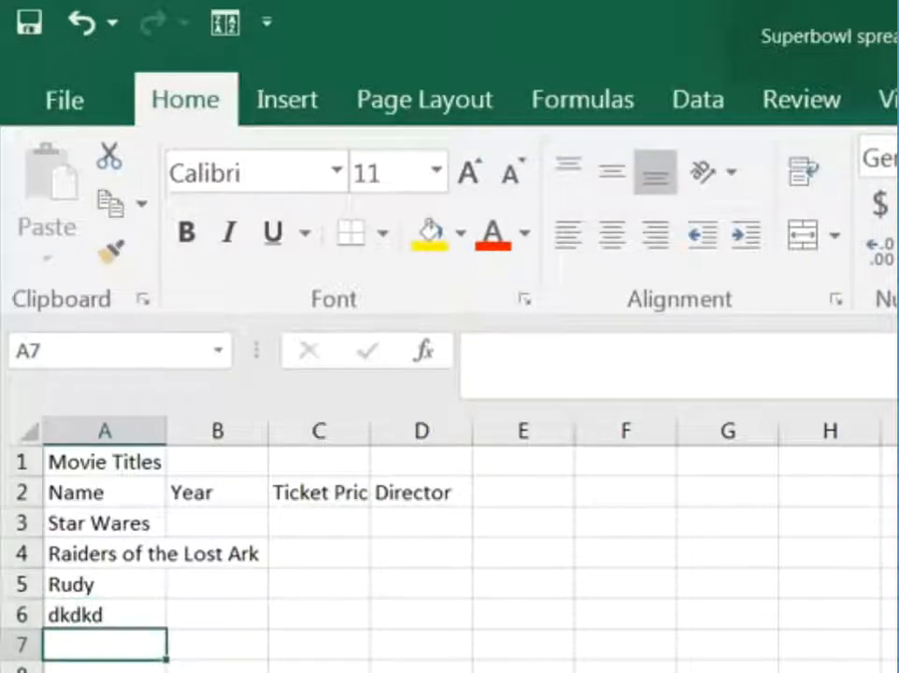
left_click(81, 23)
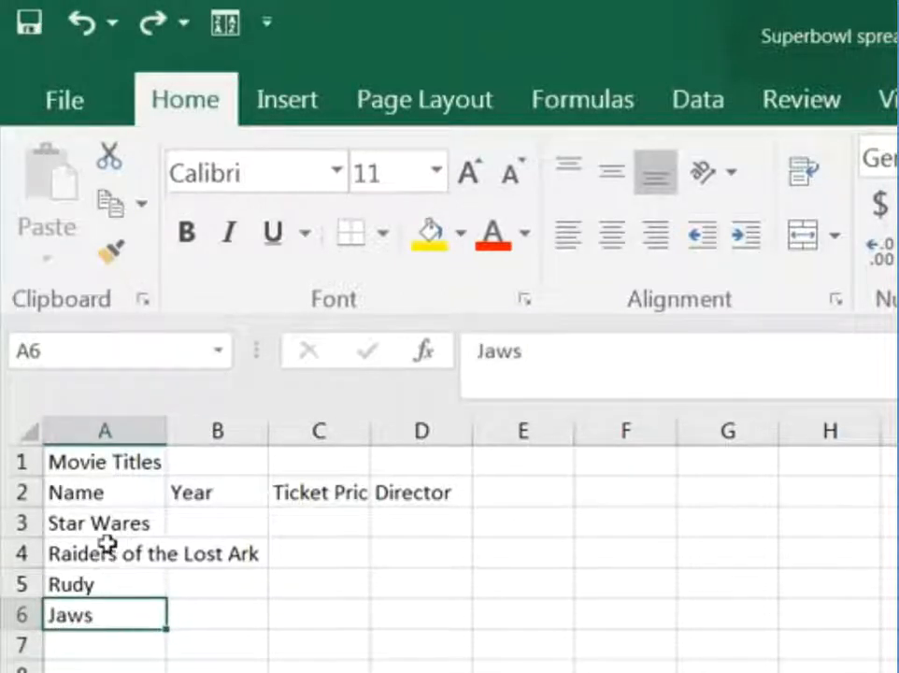
Correct the movie name in A3 to "Star Wars" and widen column A to fit the longest movie name.
left_click(93, 516)
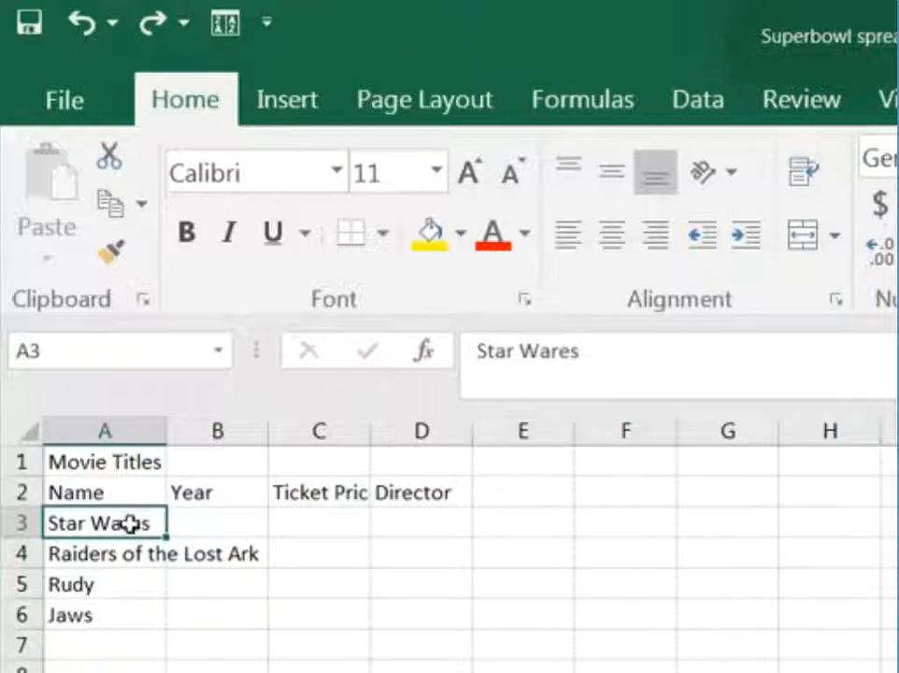
double_click(129, 523)
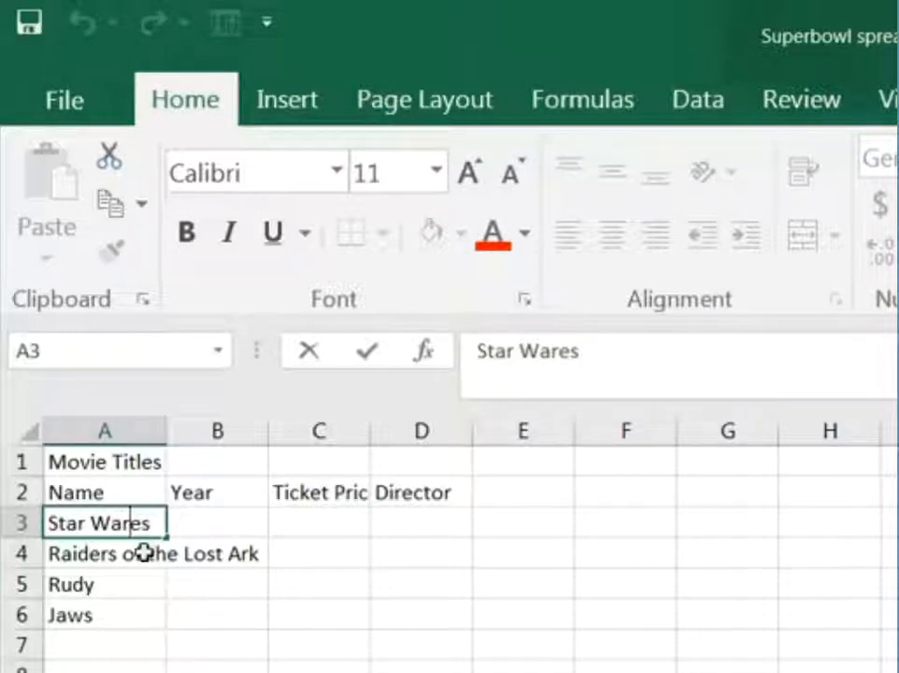
key("Return")
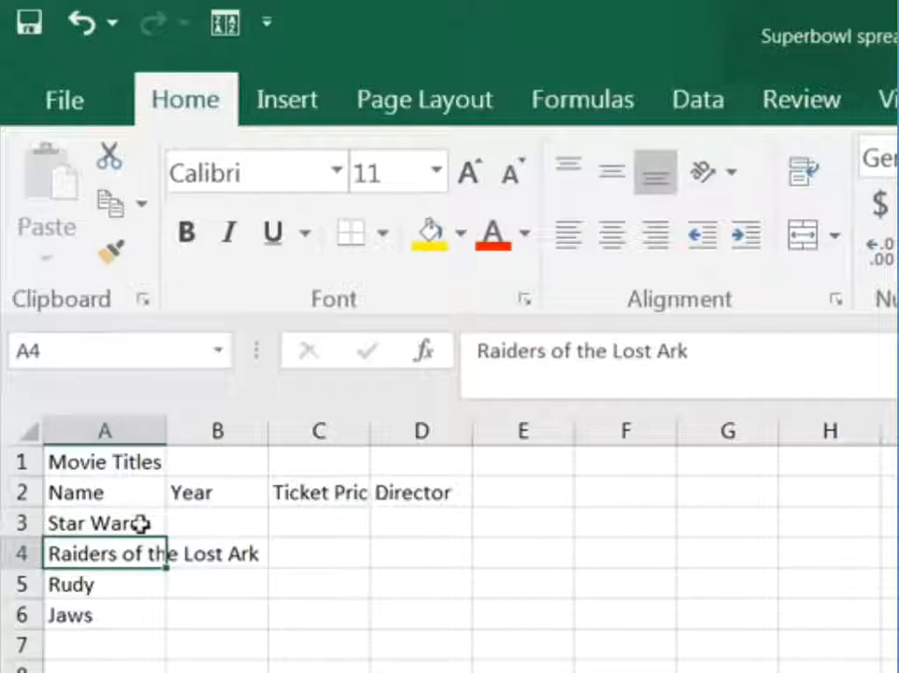
left_click(131, 522)
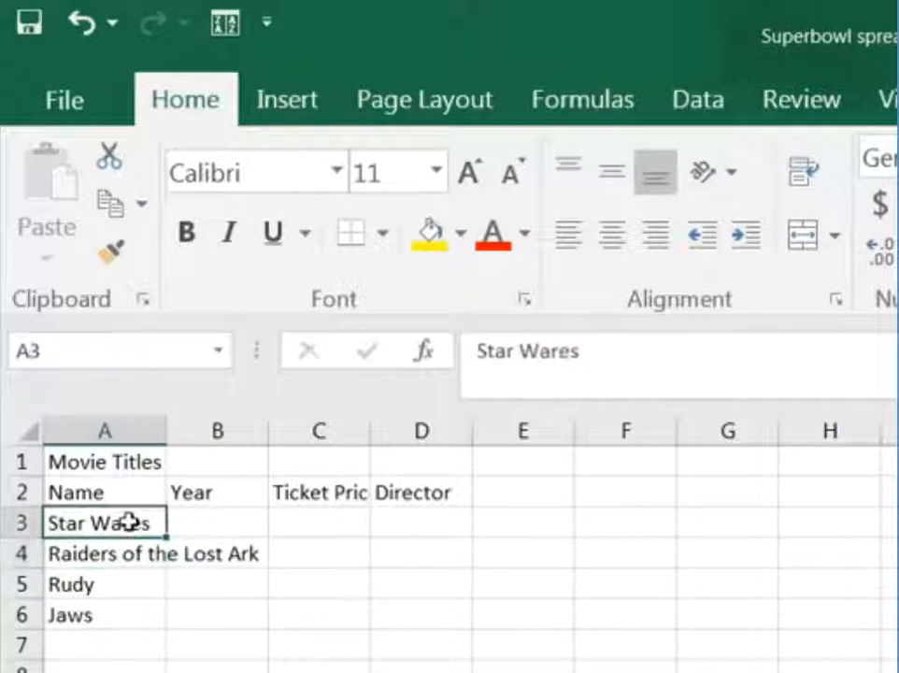
left_click(558, 352)
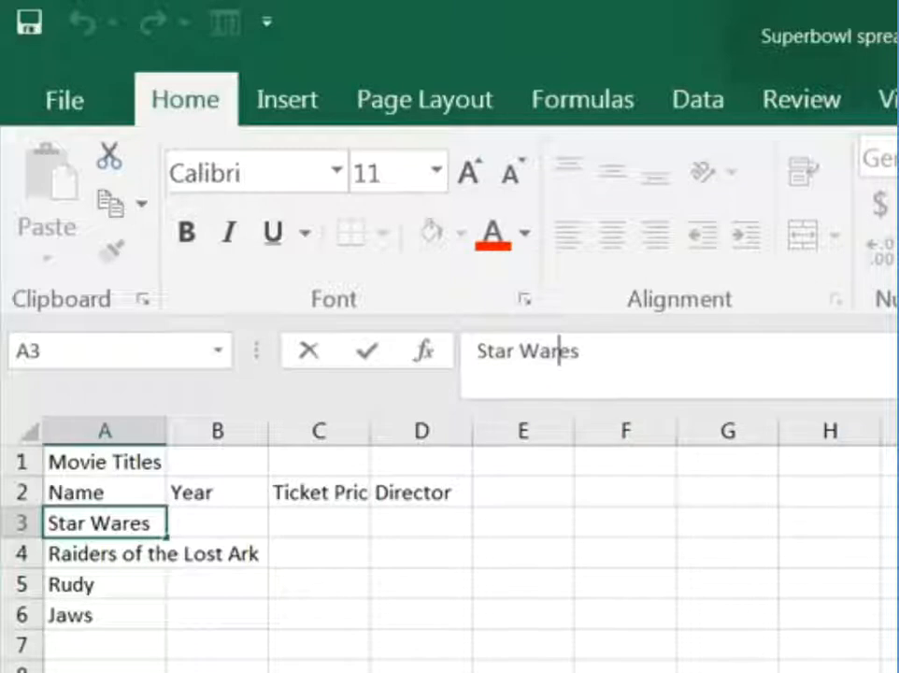
key("Delete")
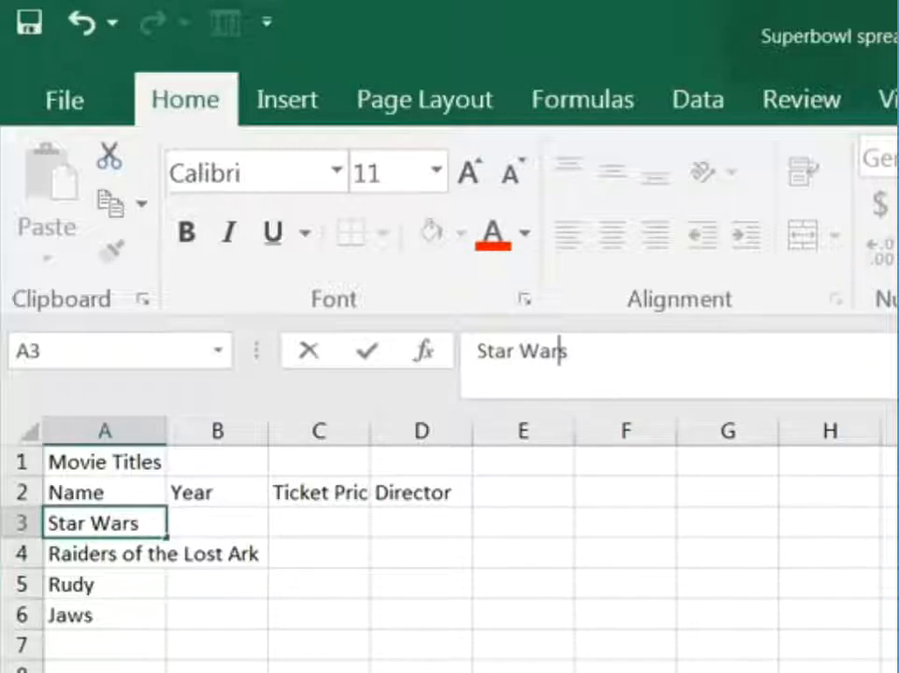
key("Return")
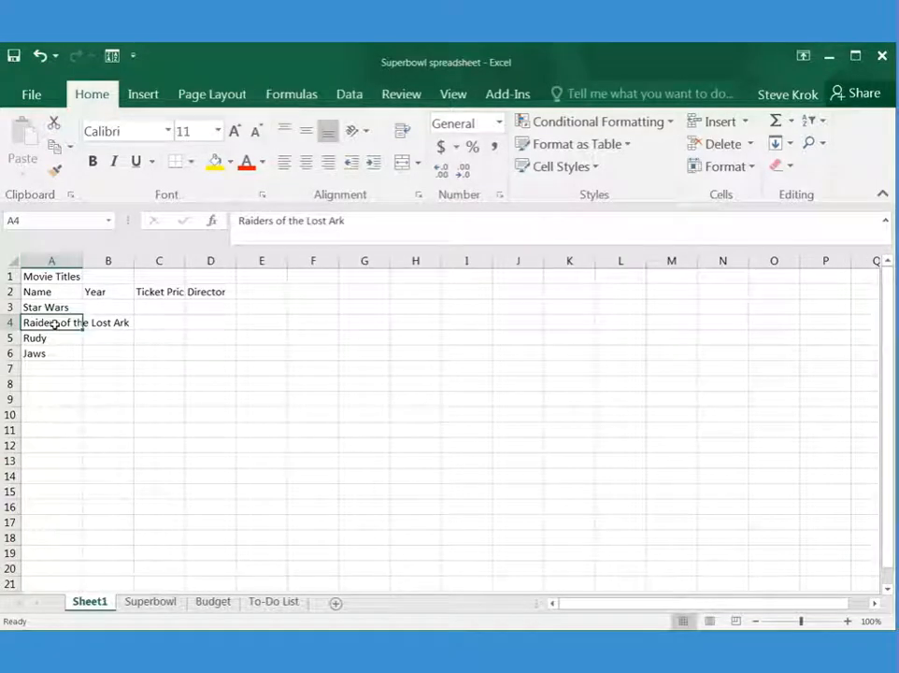
left_click_drag(83, 265, 132, 263)
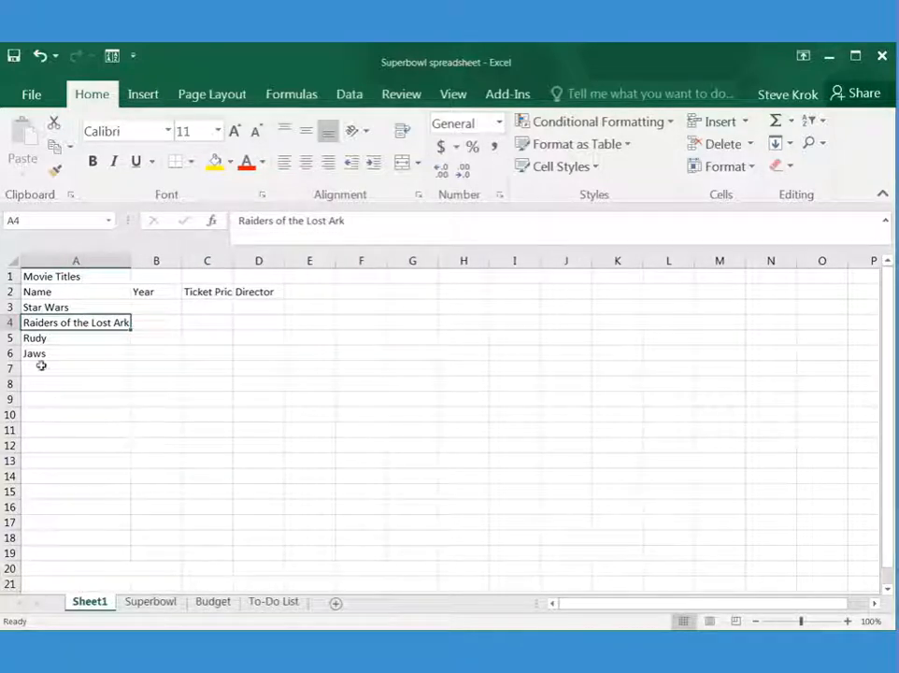
Make the Name, Year, Ticket Price and Director headings in A2:D2 bold.
left_click(62, 292)
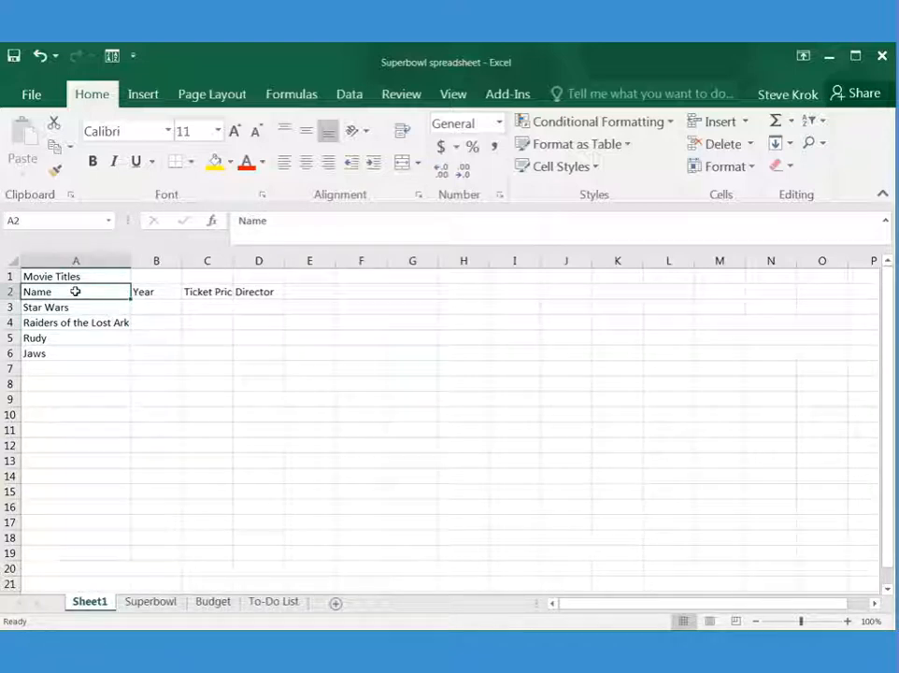
left_click(94, 163)
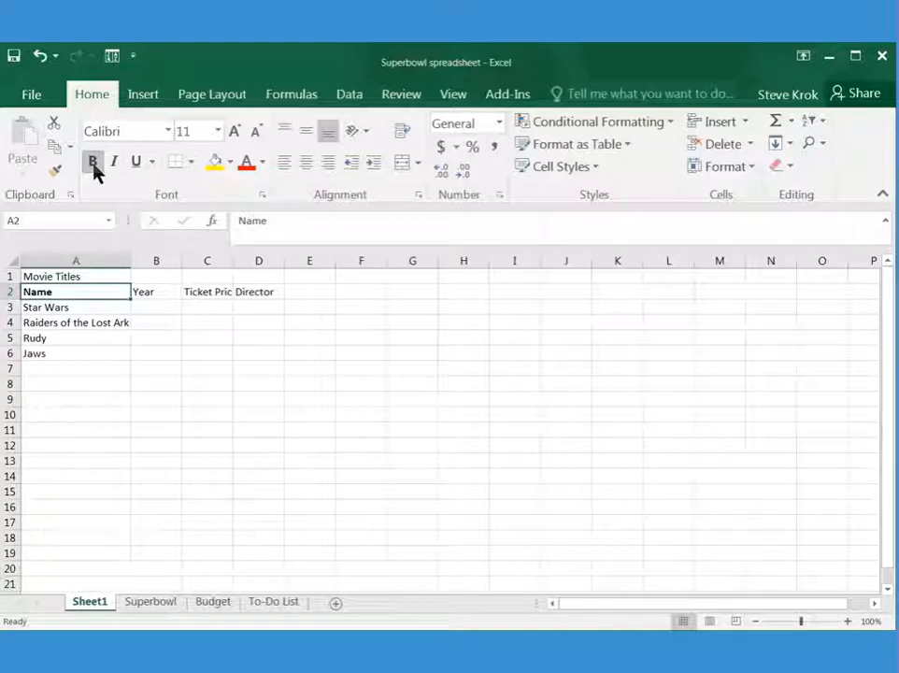
left_click(149, 290)
left_click(92, 161)
left_click(195, 292)
left_click(94, 162)
left_click(266, 293)
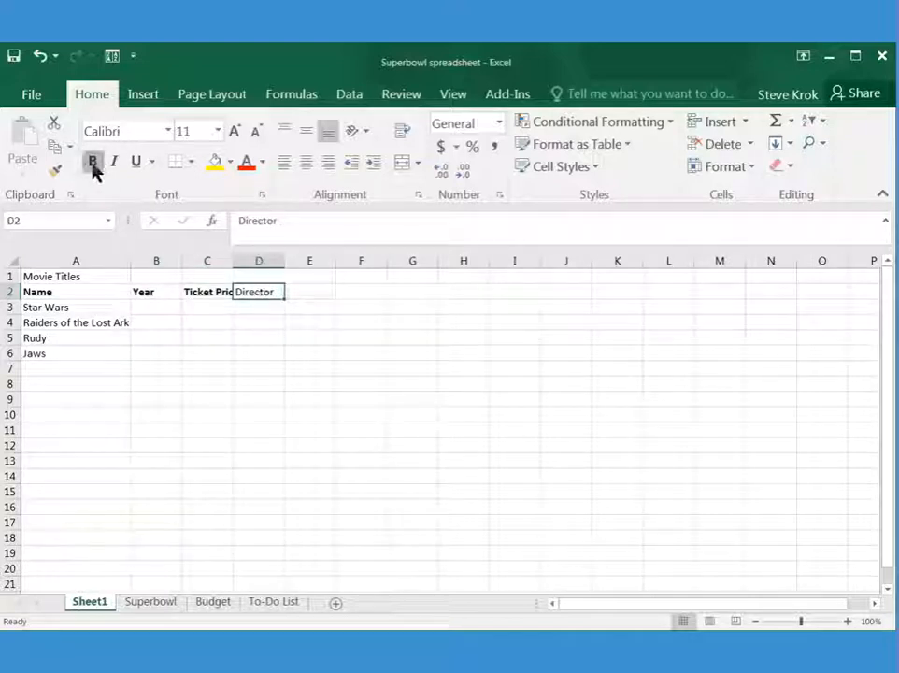
left_click(93, 162)
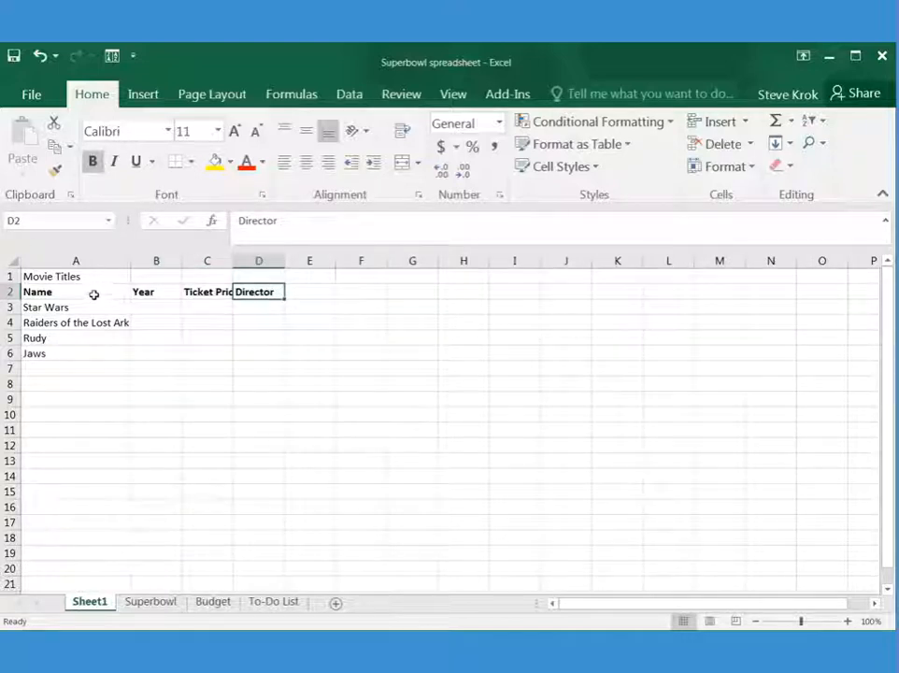
Set the headings in A2:D2 to Arial at font size 12.
left_click(66, 291)
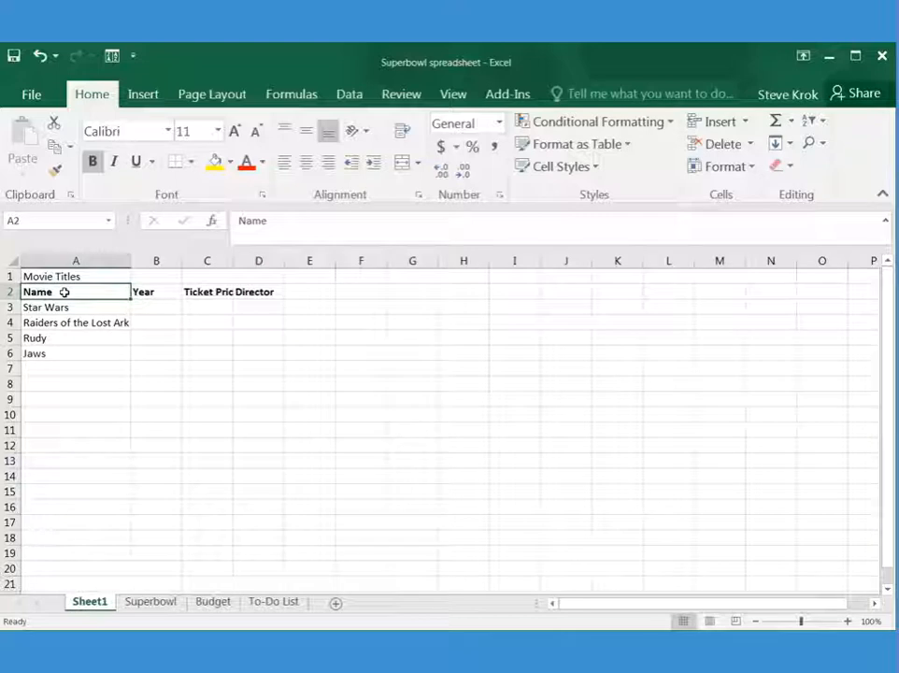
left_click_drag(67, 292, 251, 295)
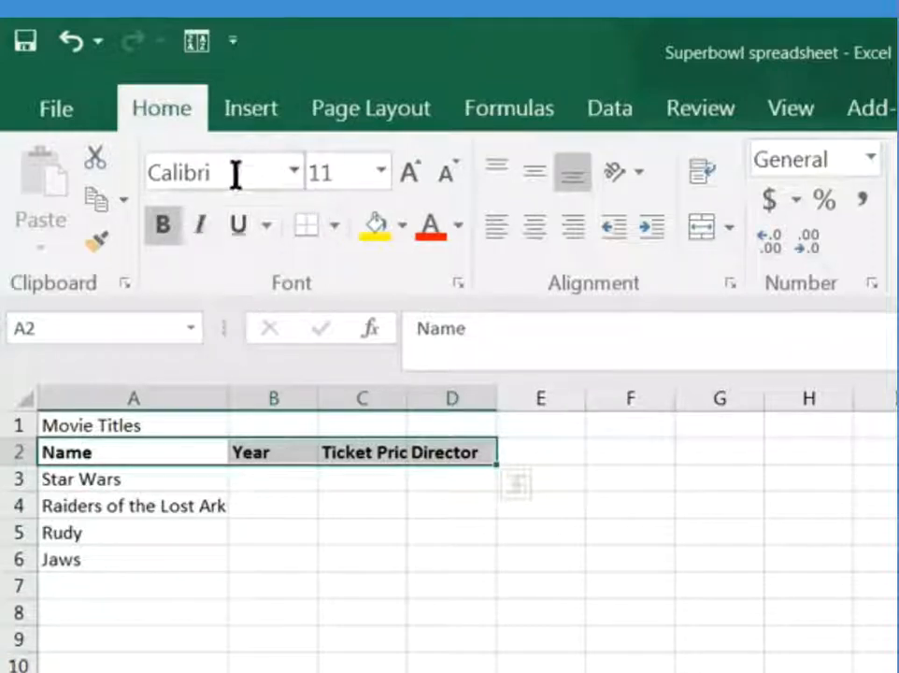
left_click(295, 171)
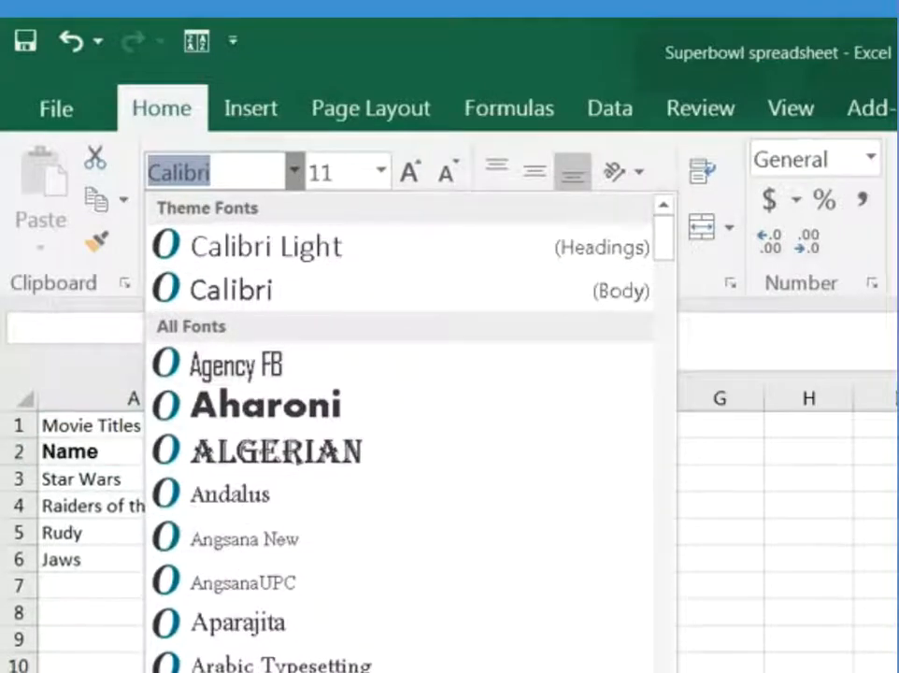
left_click(215, 672)
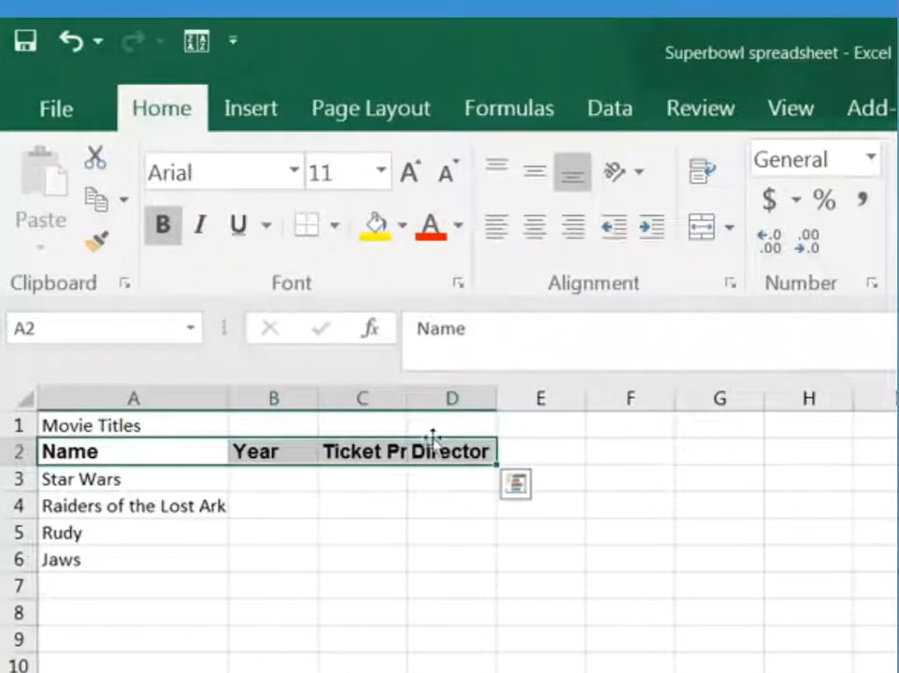
left_click(382, 171)
left_click(333, 317)
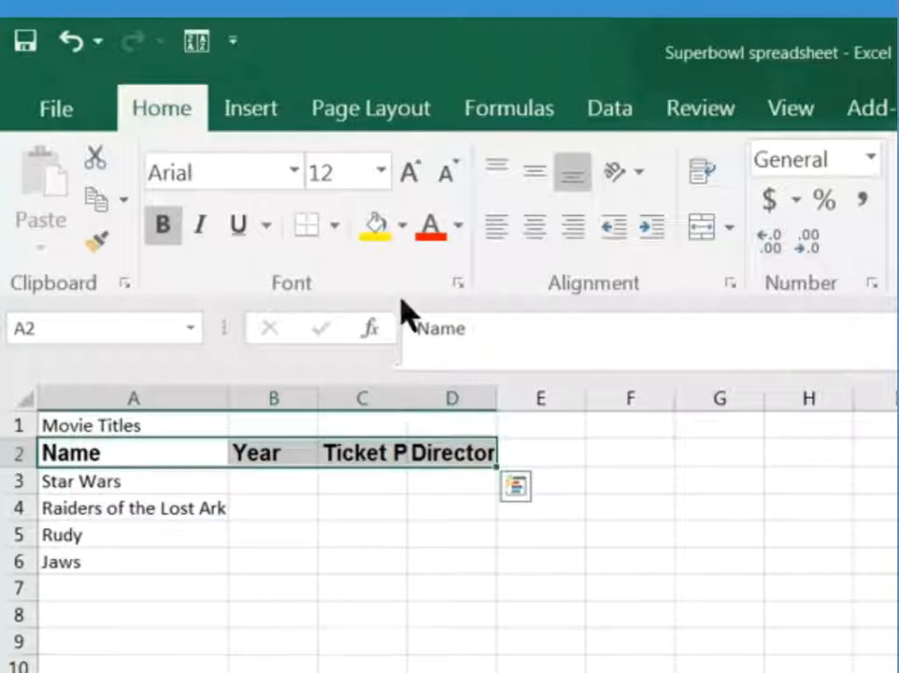
Fill the headings in A2:D2 with yellow, then underline them and remove the underline again.
left_click(376, 226)
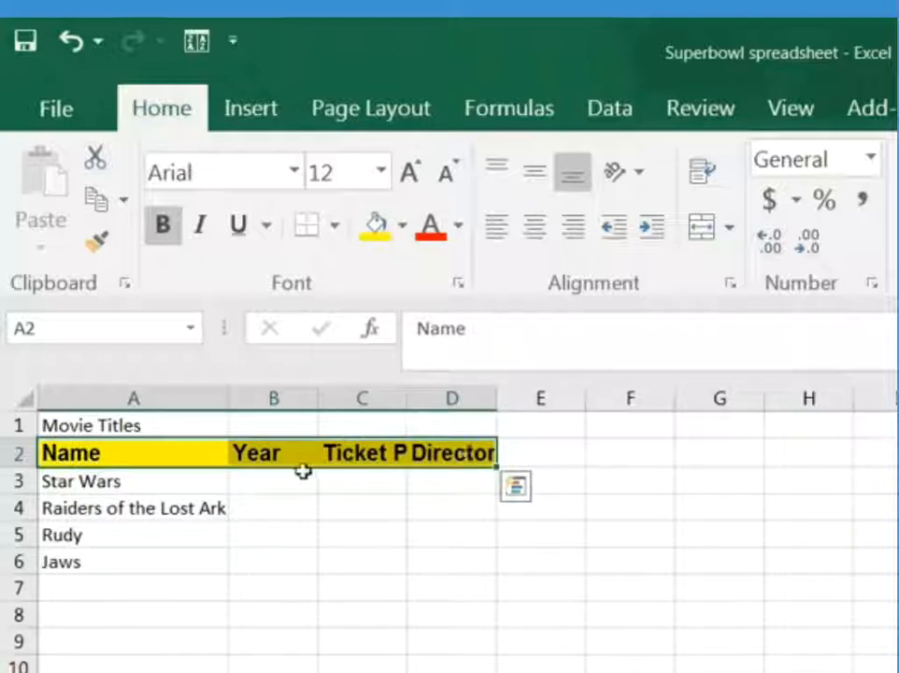
left_click(237, 232)
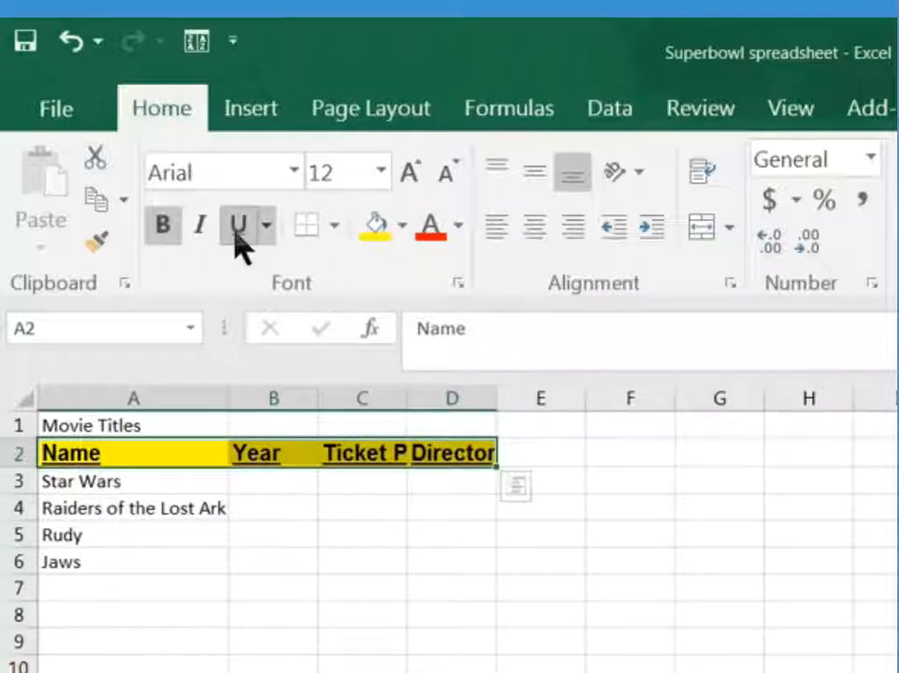
left_click(237, 232)
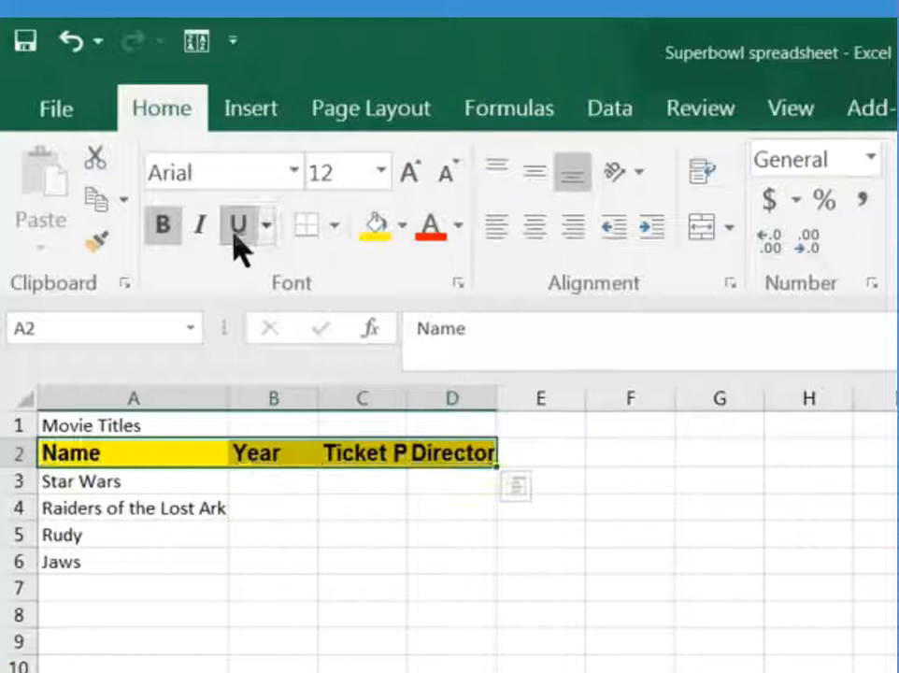
Format the Movie Titles heading in A1 as bold Arial at font size 14.
left_click(125, 422)
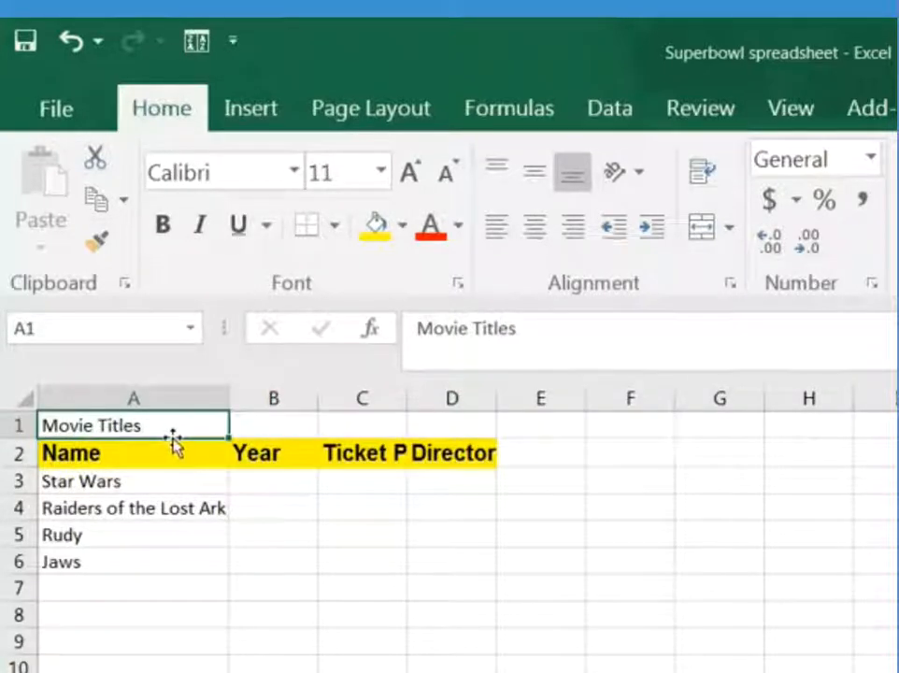
left_click(164, 226)
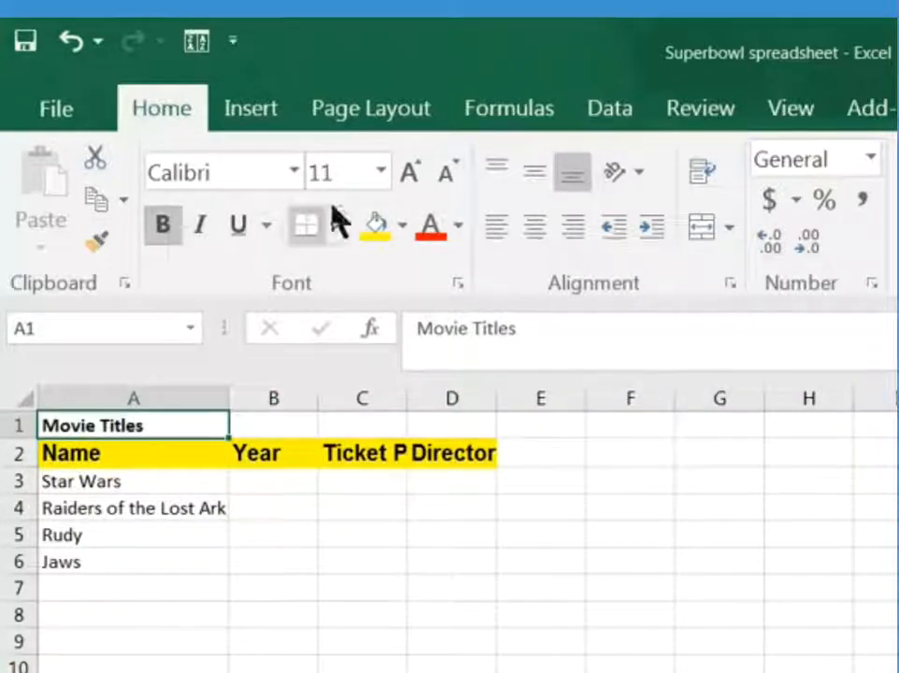
left_click(382, 176)
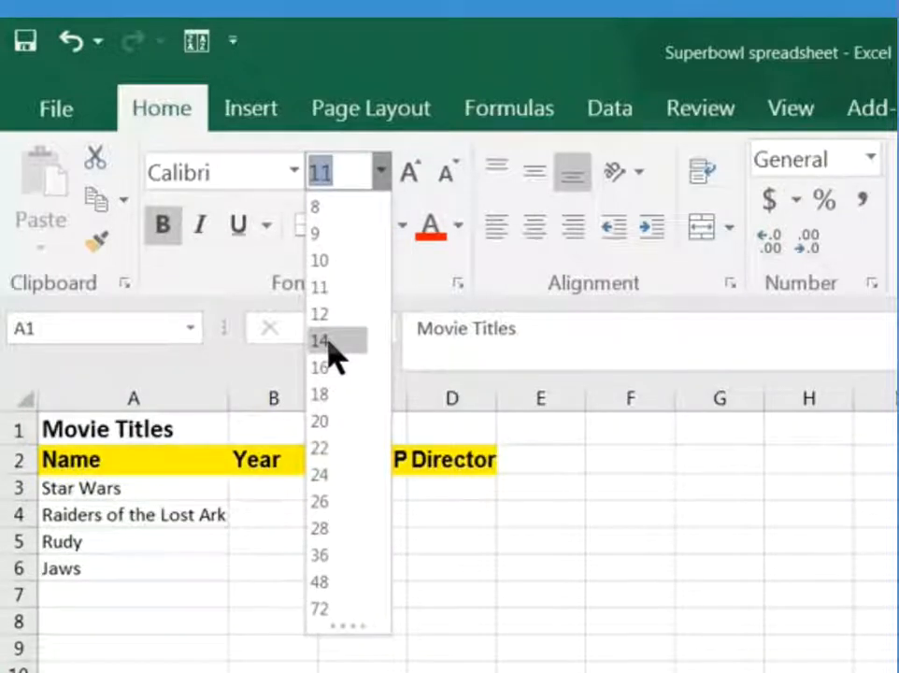
left_click(333, 347)
left_click(296, 174)
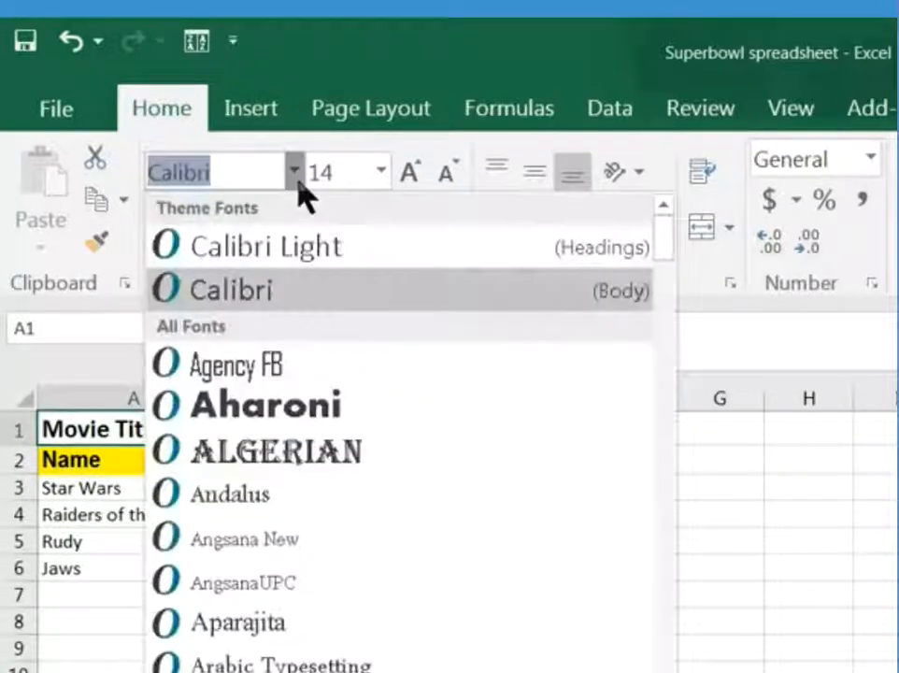
left_click(213, 672)
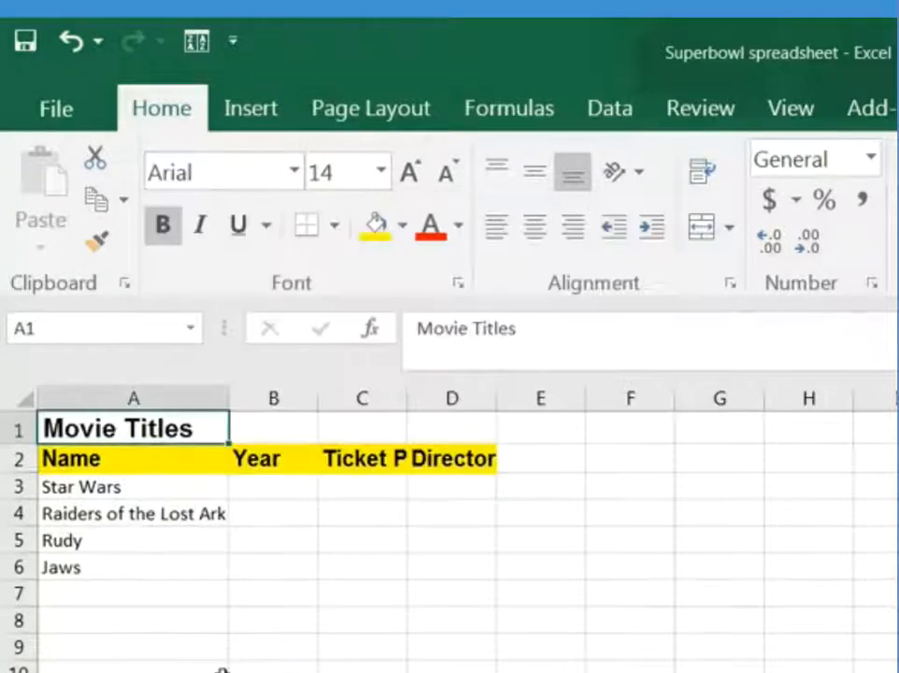
Italicize the four movie names in A3:A6.
left_click(149, 460)
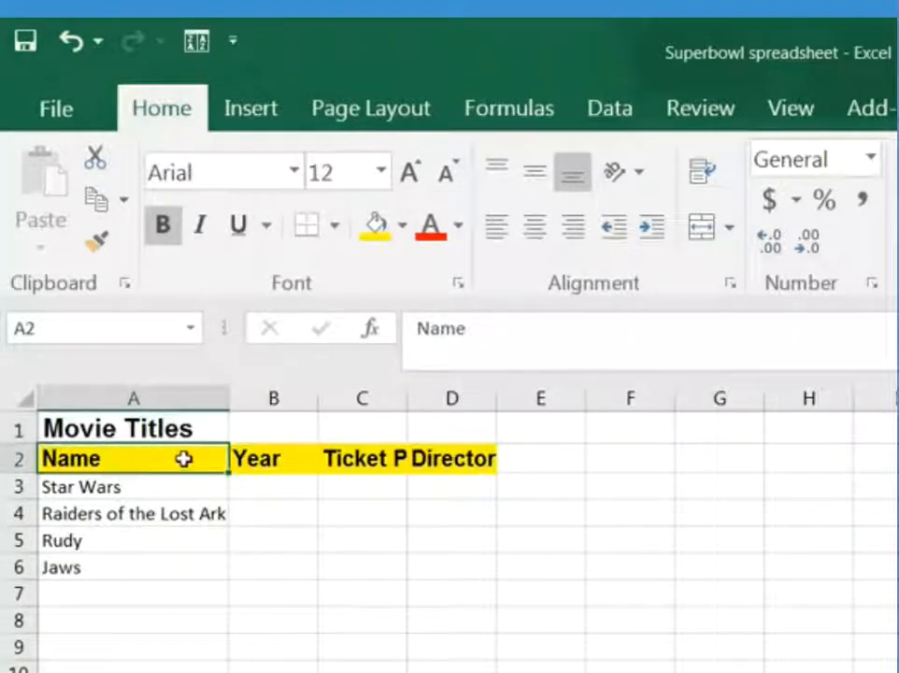
left_click_drag(121, 489, 125, 577)
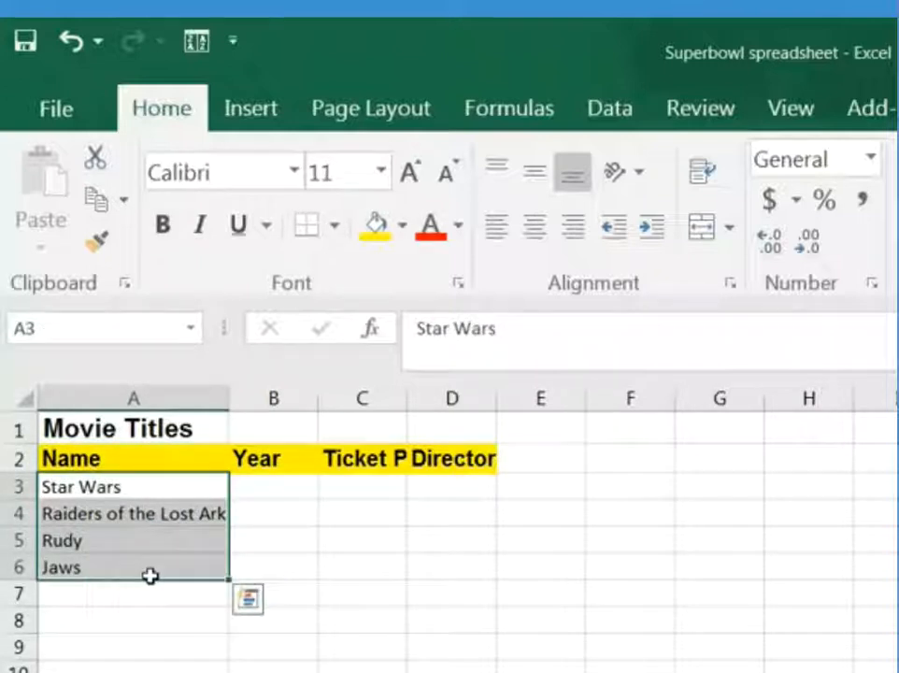
left_click(197, 228)
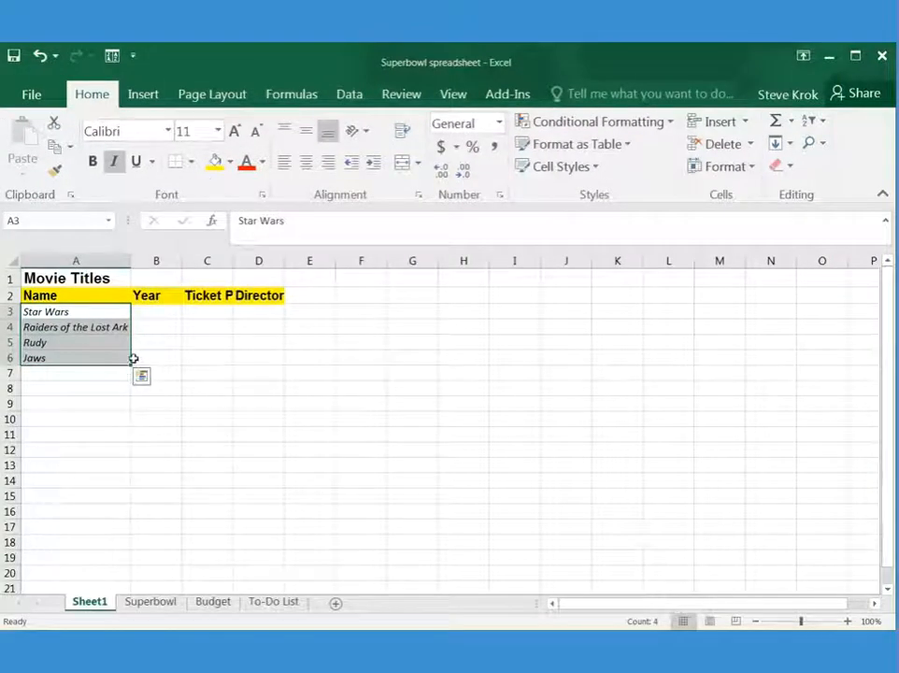
Enter the release years 1977, 1981, 1993 and 1975 in B3:B6.
left_click(138, 358)
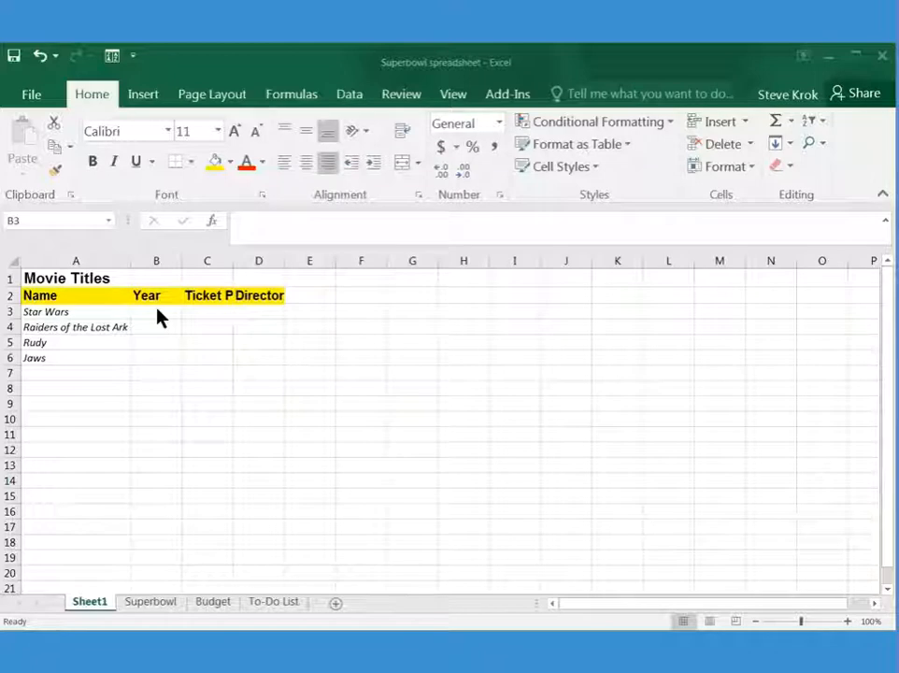
left_click(158, 317)
type("1977")
key("Return")
type("1981")
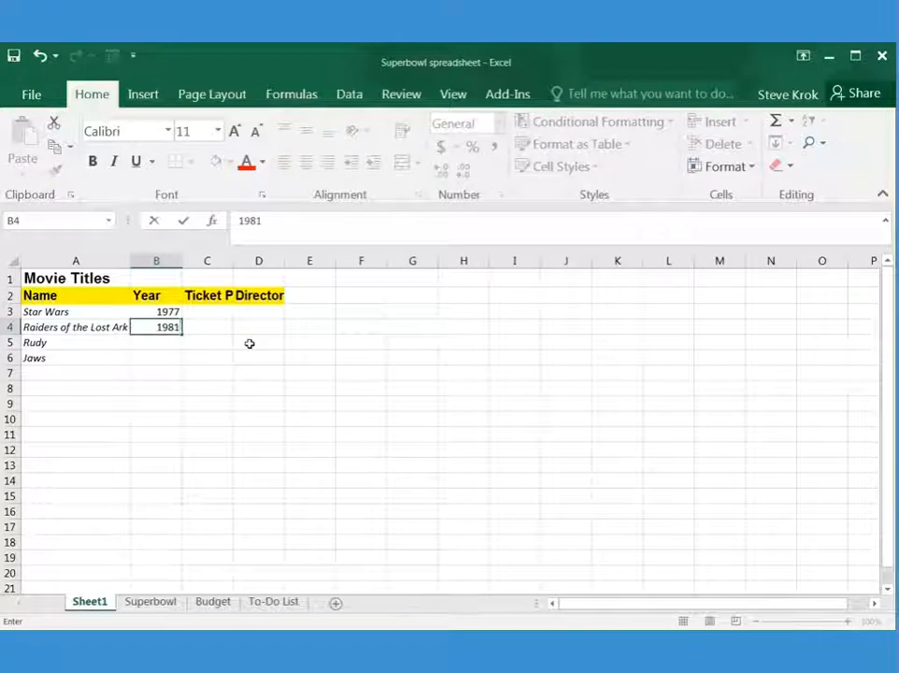
key("Return")
type("1993")
key("Return")
type("1978")
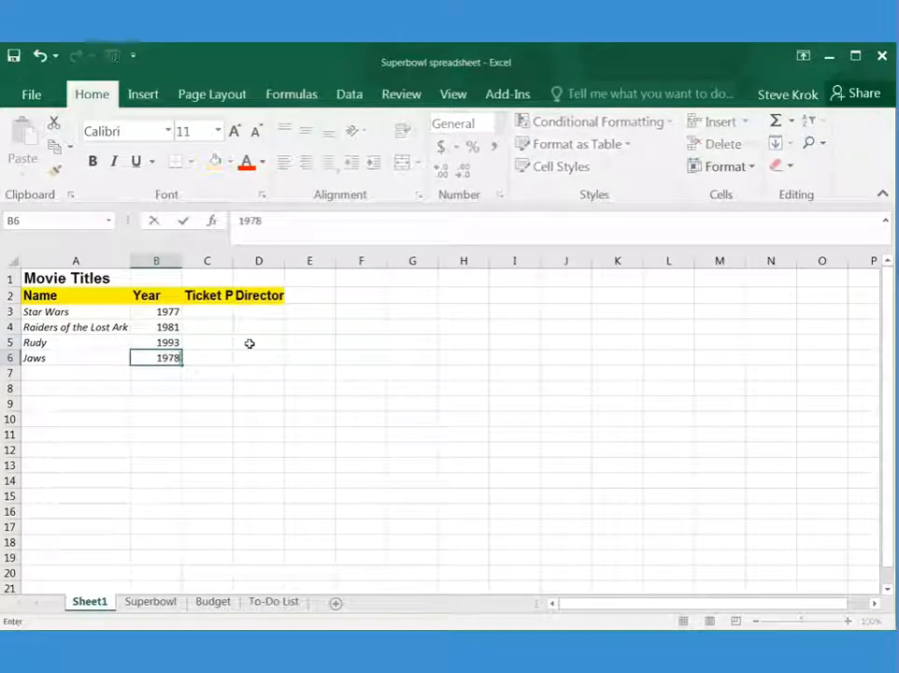
key("BackSpace")
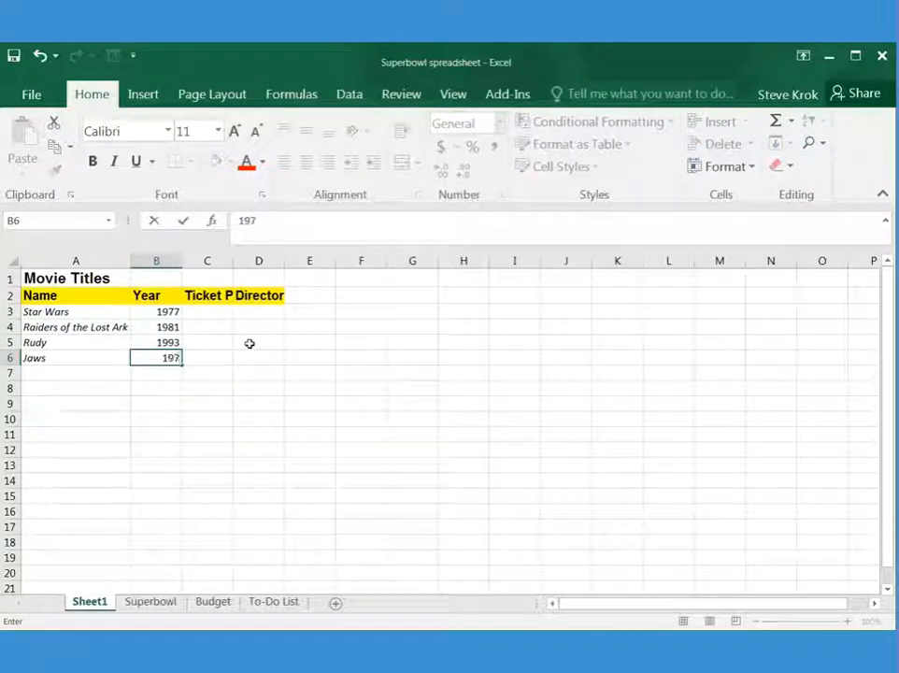
type("5")
key("Return")
key("Up")
Enter the ticket prices 2.23, 2.78, 4.14 and 2.05 in C3:C6.
left_click(220, 309)
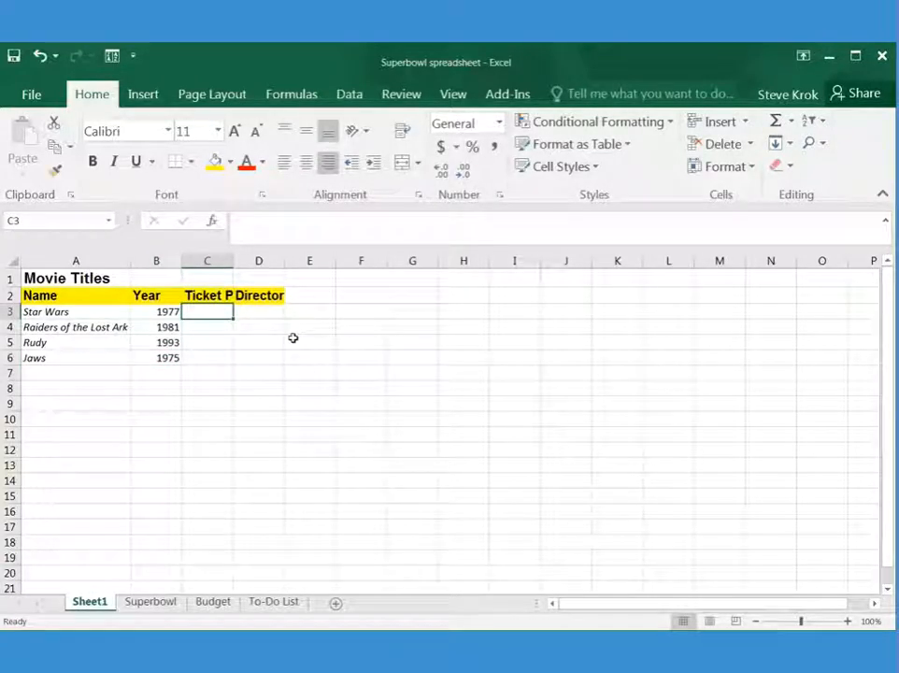
type("2")
type("2.")
type("78")
key("Return")
type("4.14")
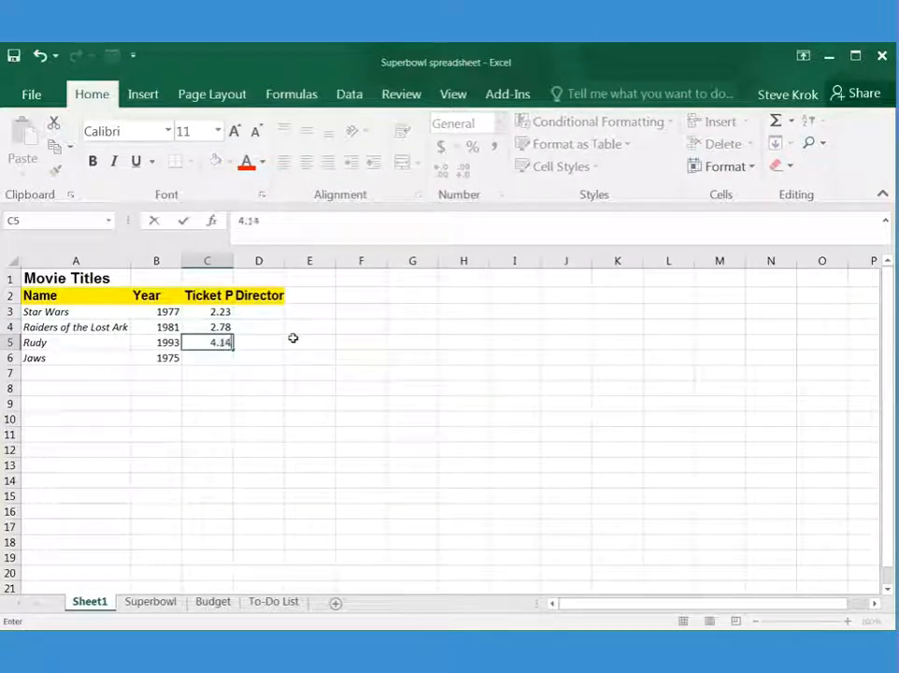
key("Return")
type("2.05")
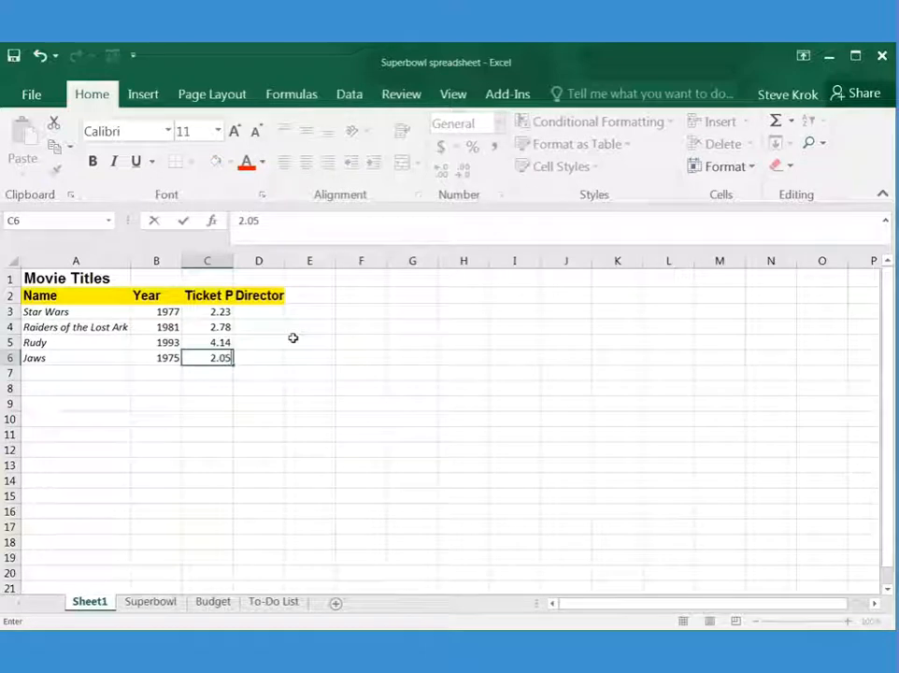
key("Return")
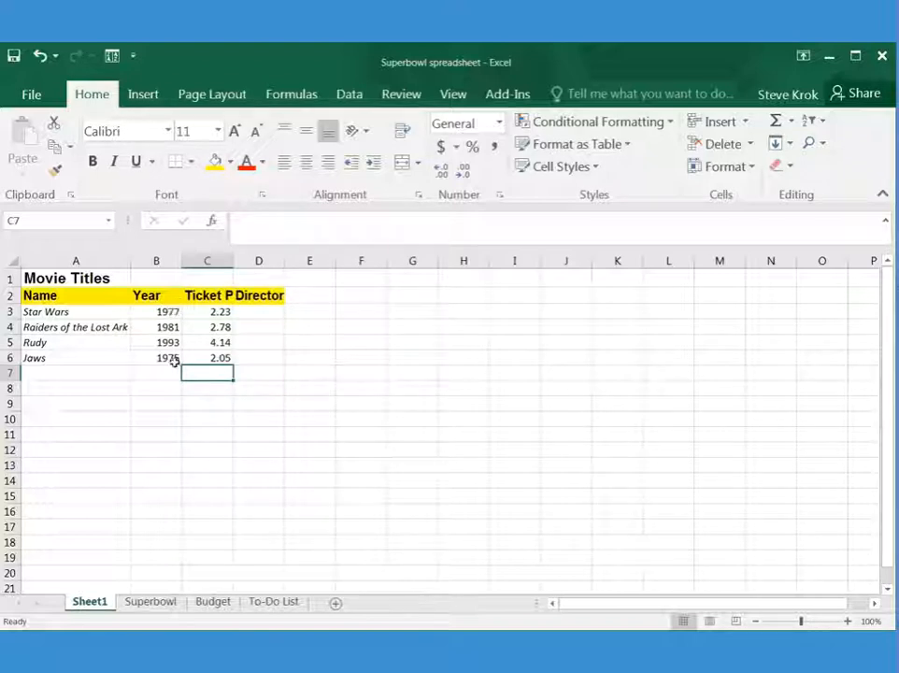
Center the release years in B3:B6 and the ticket prices in C3:C6 horizontally.
left_click(165, 314)
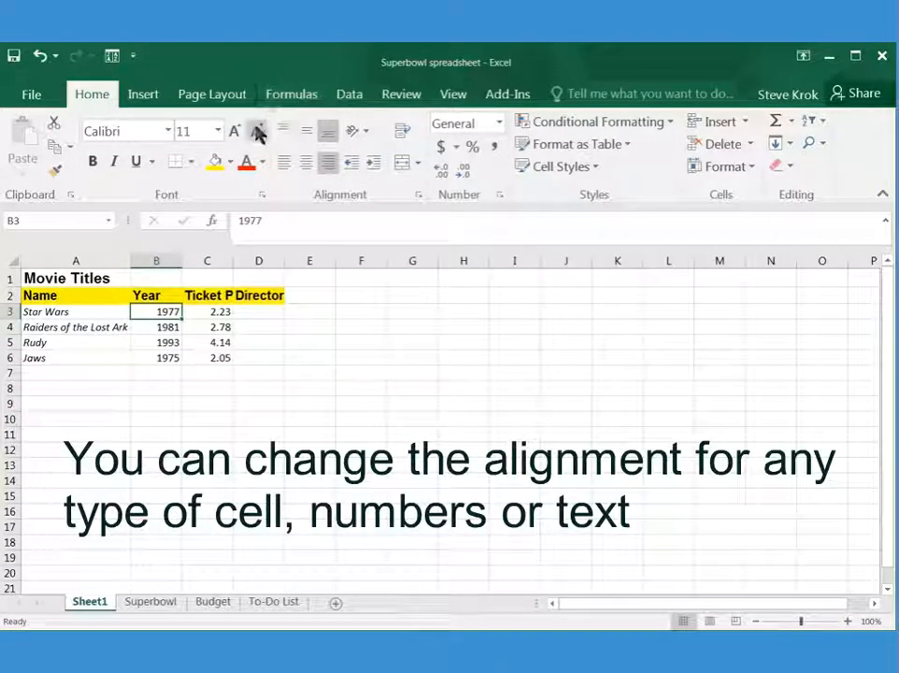
left_click(308, 165)
left_click(284, 164)
left_click(328, 163)
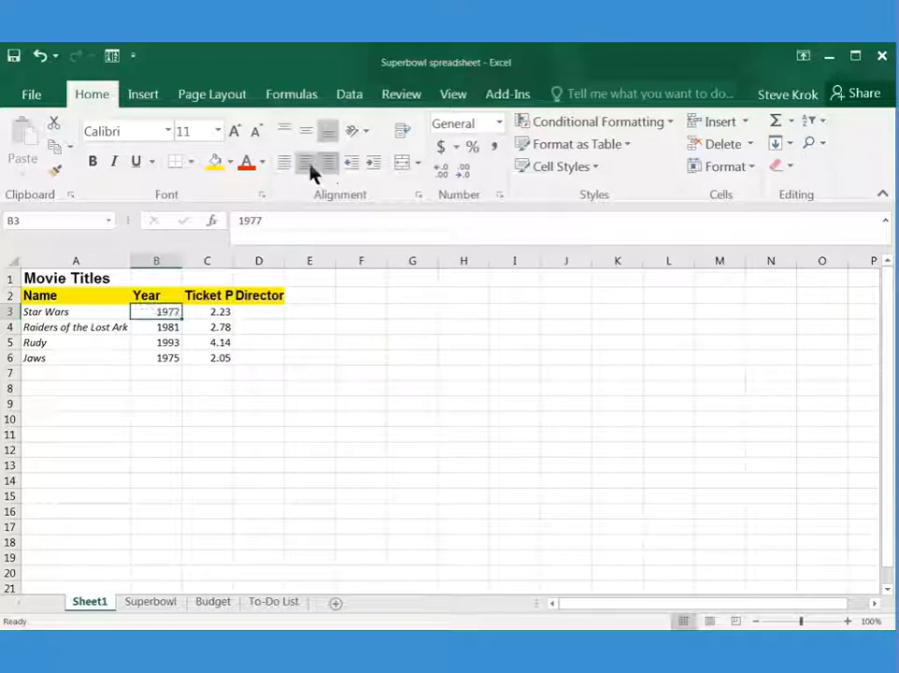
left_click(306, 168)
left_click(165, 327)
left_click_drag(165, 327, 161, 358)
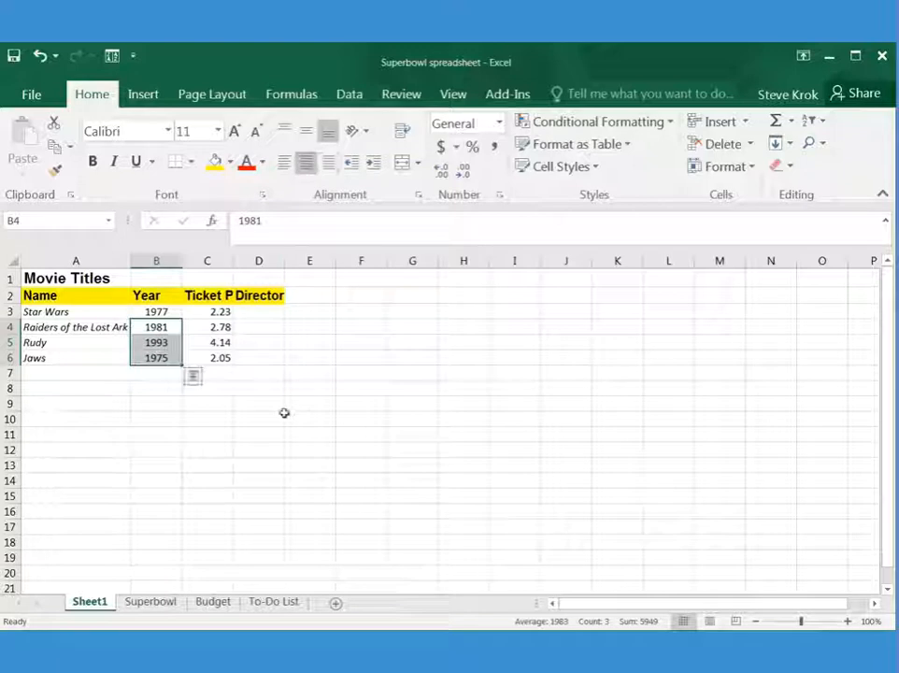
left_click_drag(206, 311, 217, 359)
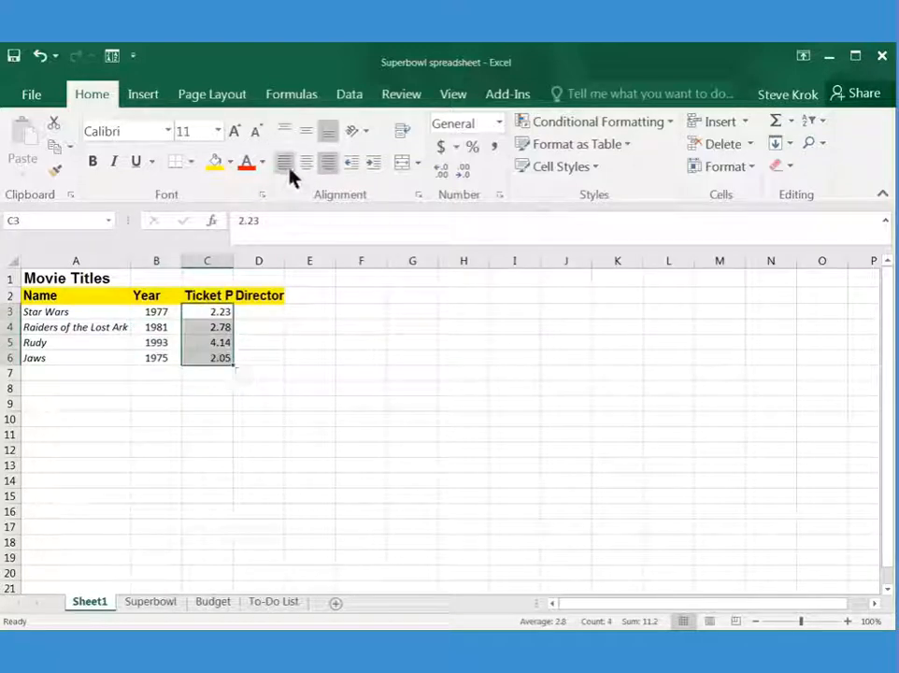
left_click(306, 163)
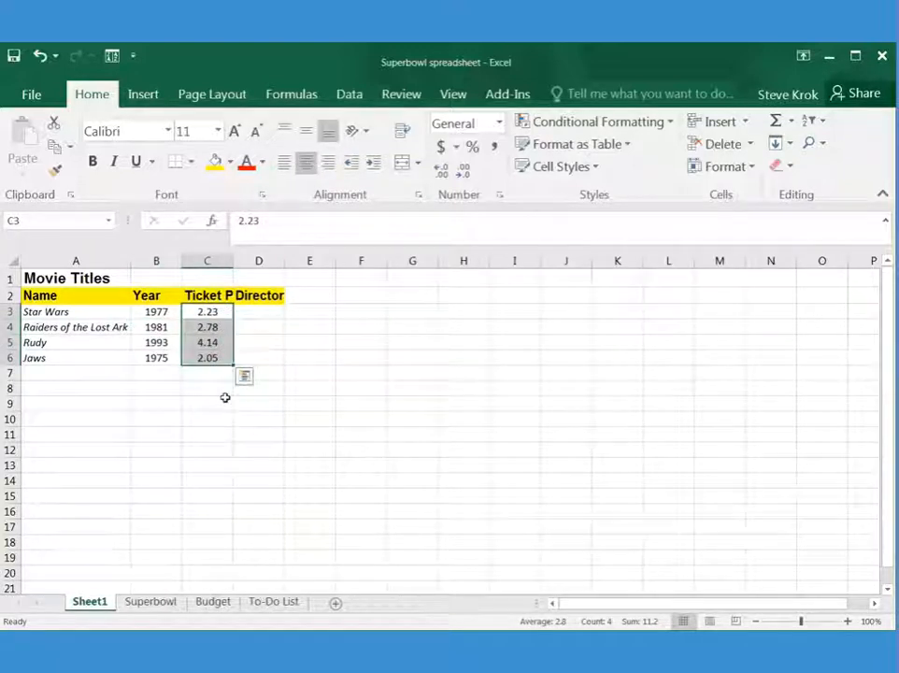
Apply the Accounting number format to the ticket prices in C3:C6.
left_click(205, 313)
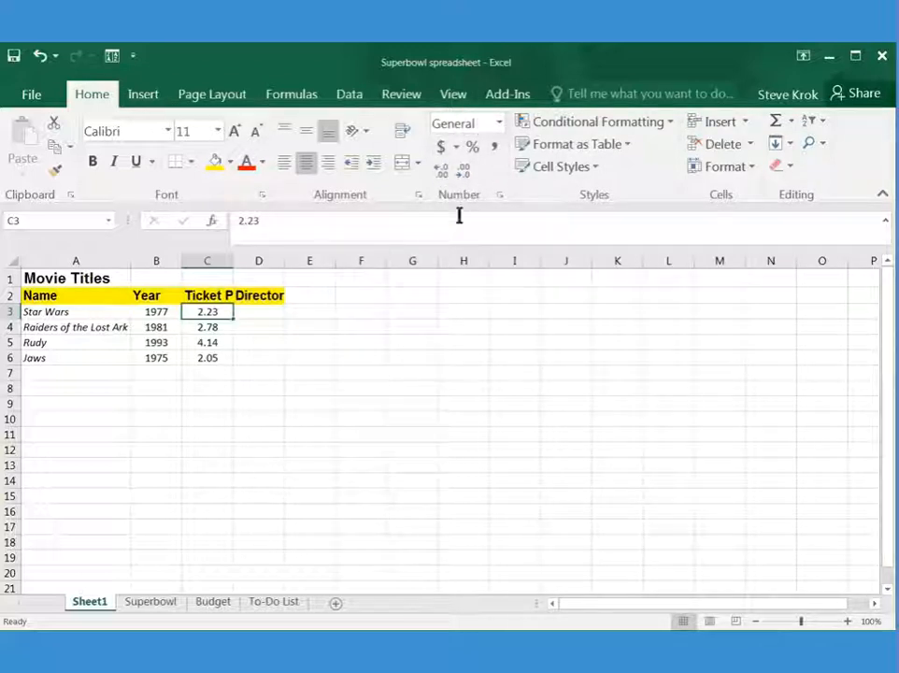
left_click(499, 124)
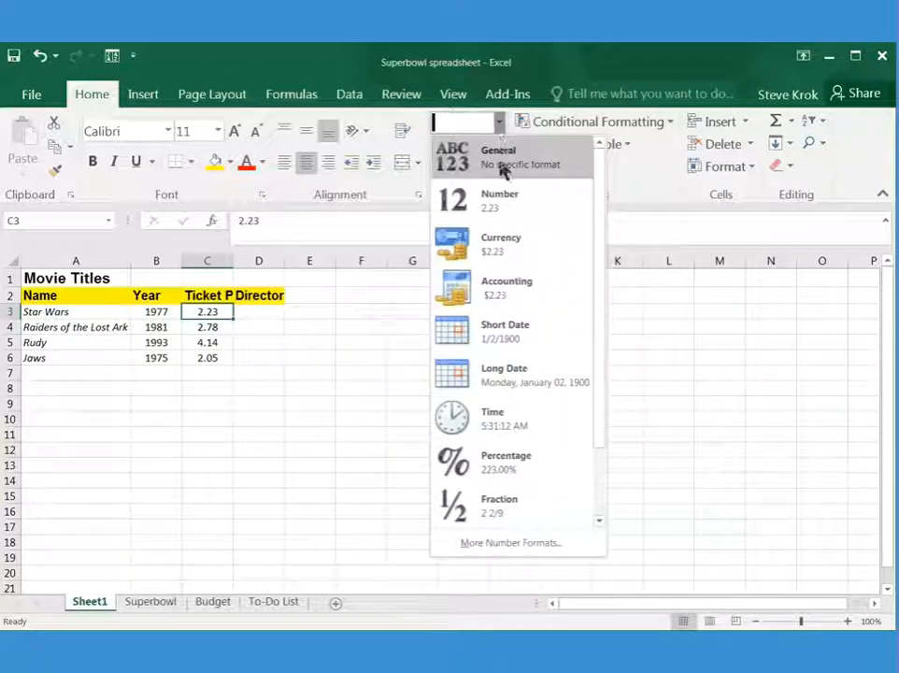
left_click(502, 291)
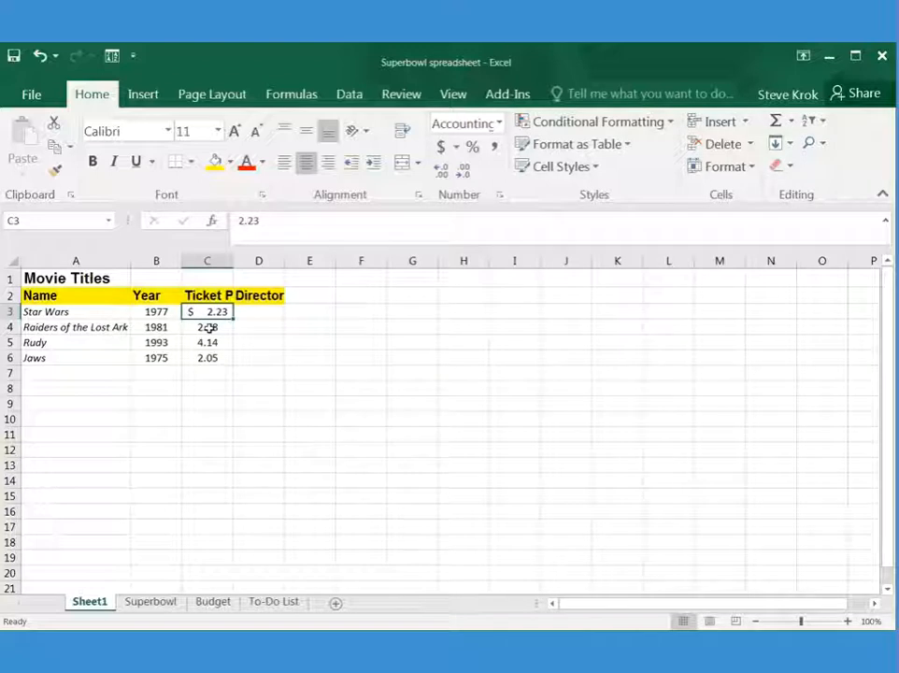
left_click_drag(207, 327, 206, 360)
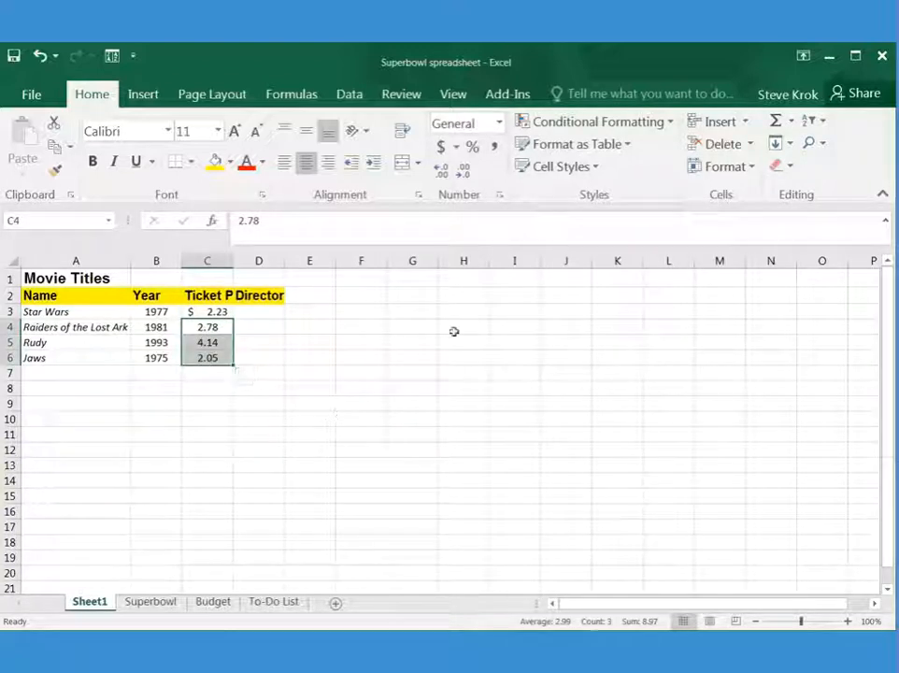
left_click(501, 125)
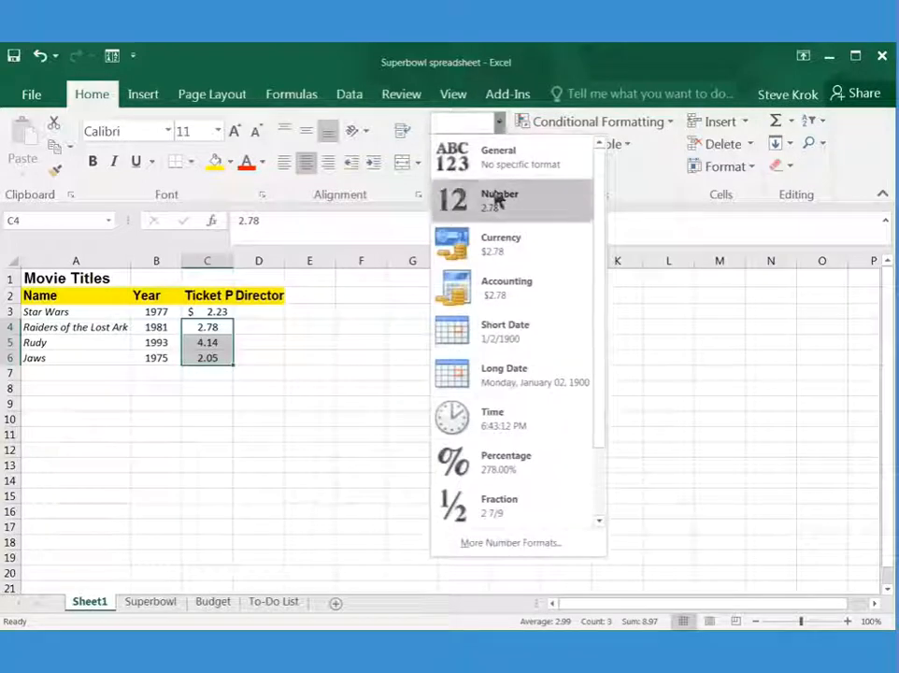
left_click(494, 293)
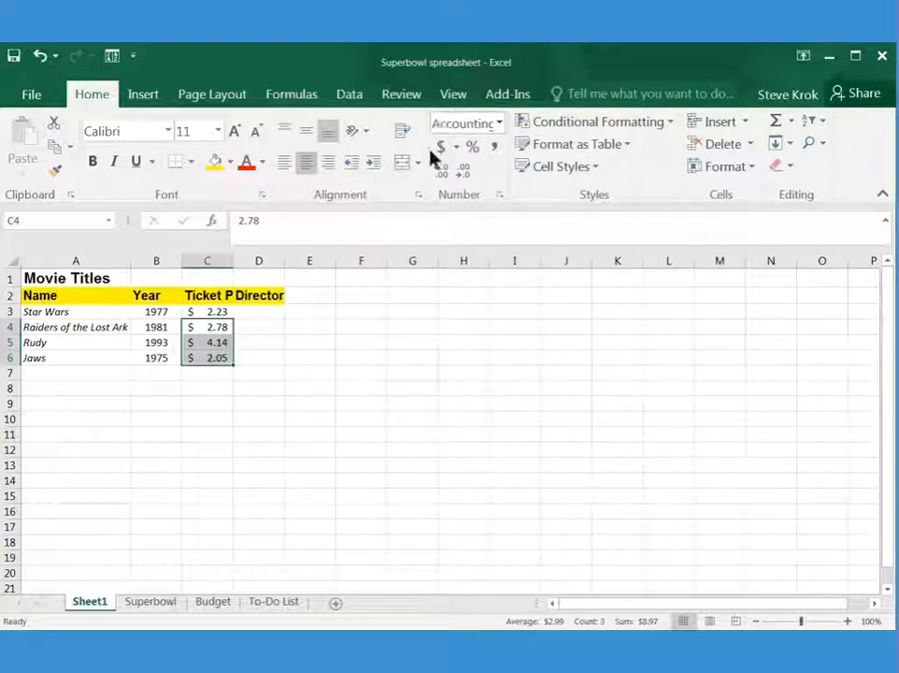
left_click(205, 315)
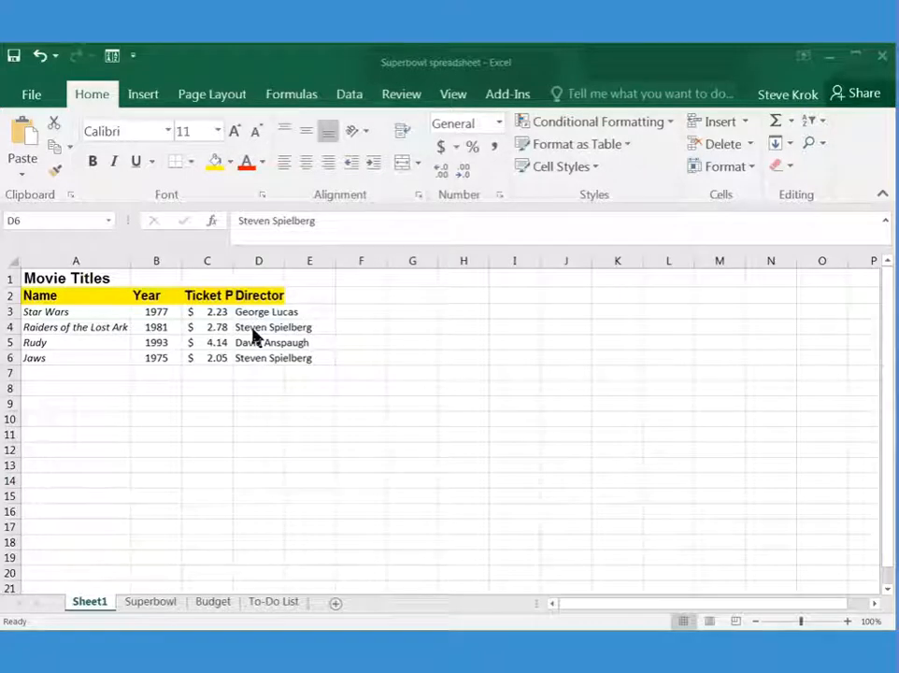
Autofit all column widths on the whole sheet so the Ticket Price heading and director entries fit.
left_click(253, 329)
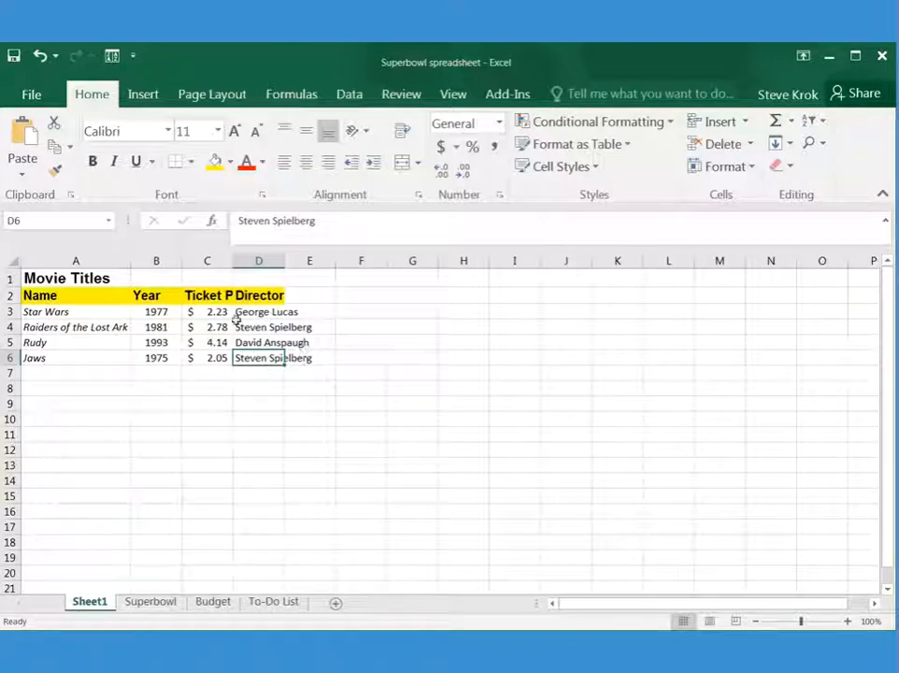
left_click(200, 296)
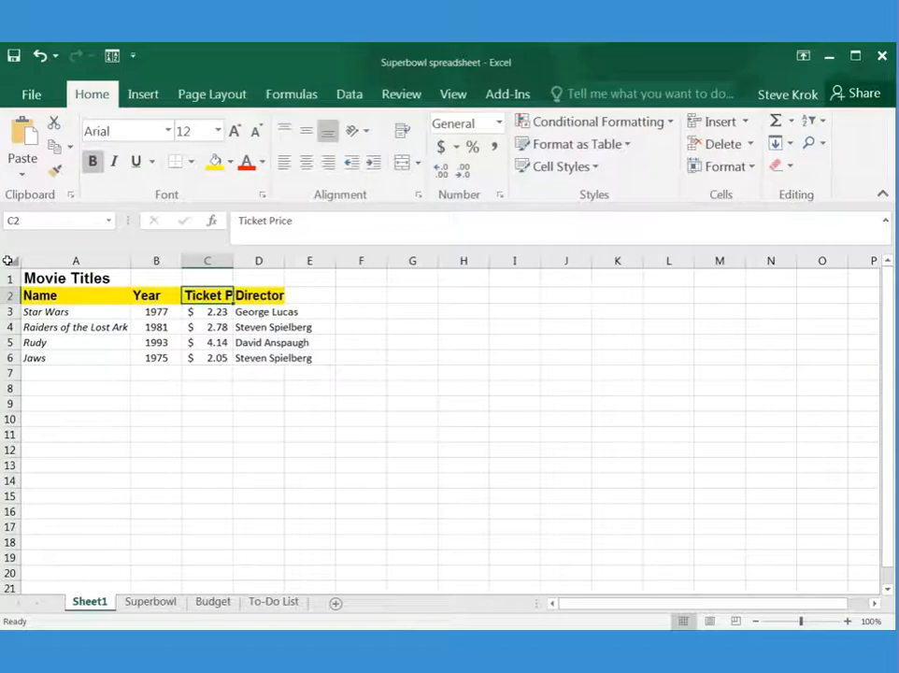
left_click(8, 261)
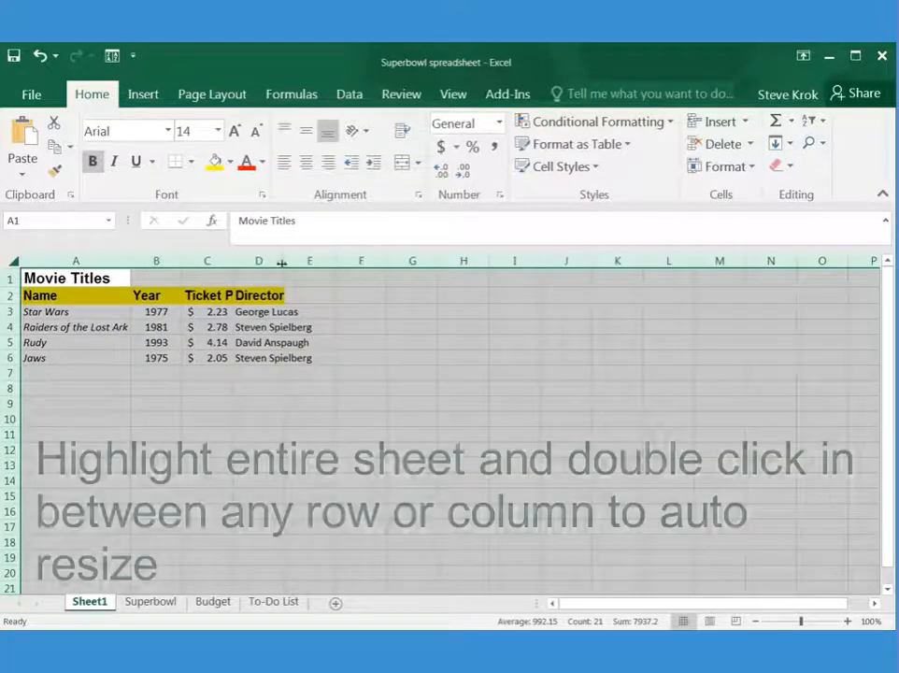
double_click(131, 261)
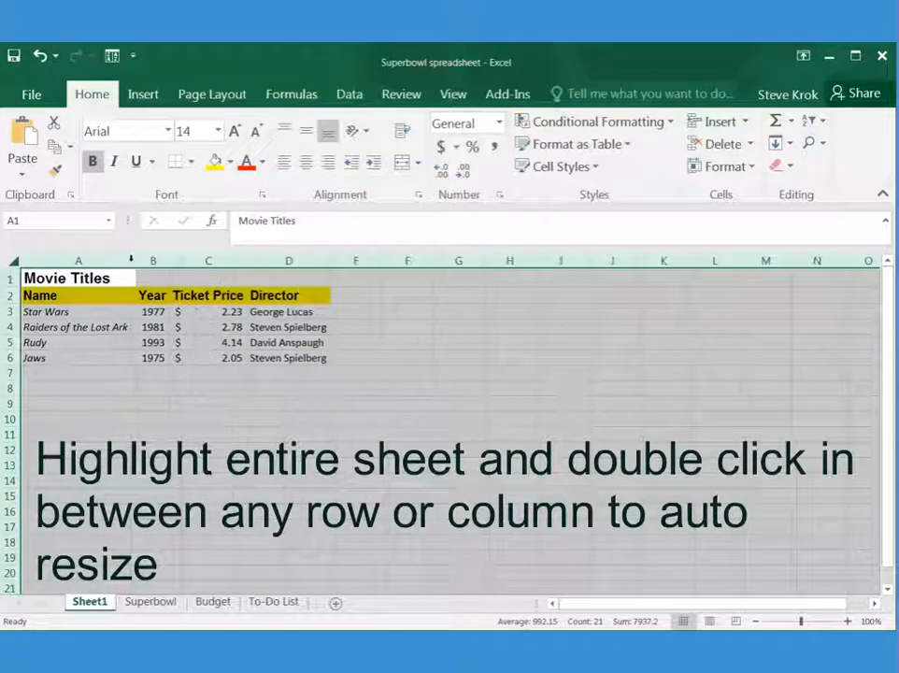
left_click(222, 375)
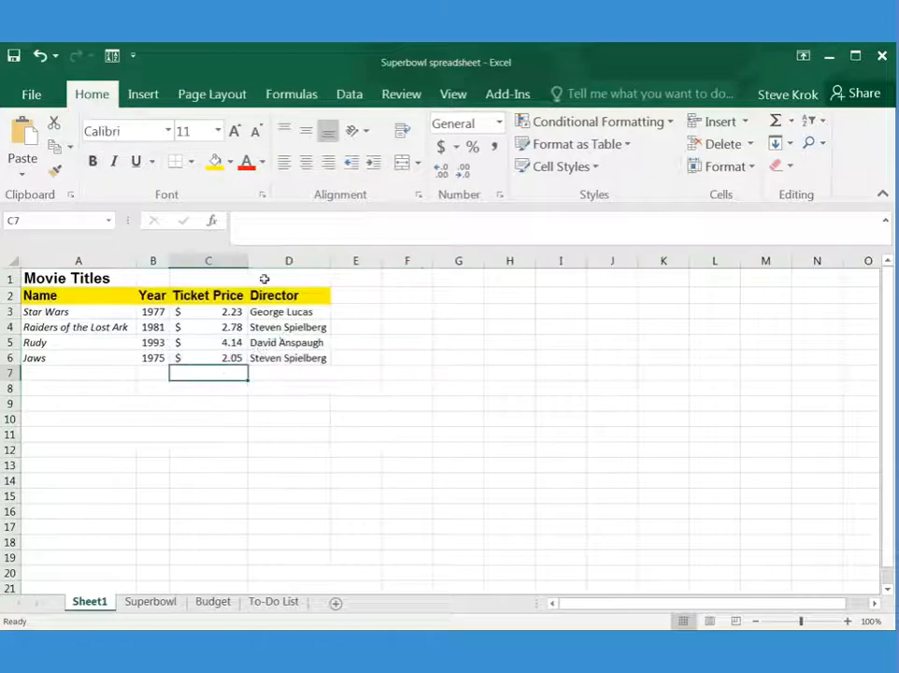
left_click(16, 262)
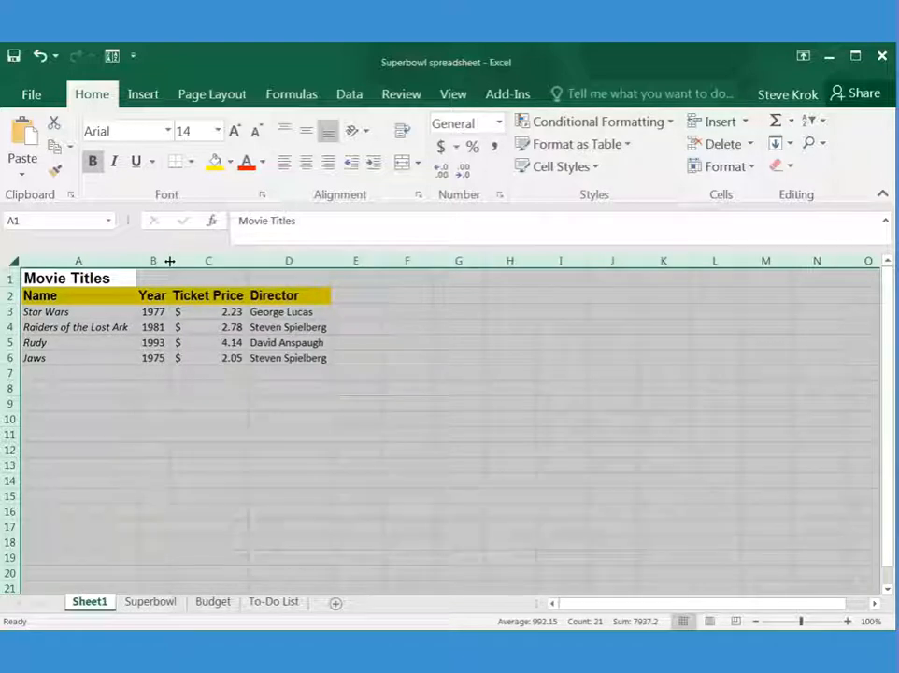
left_click(82, 360)
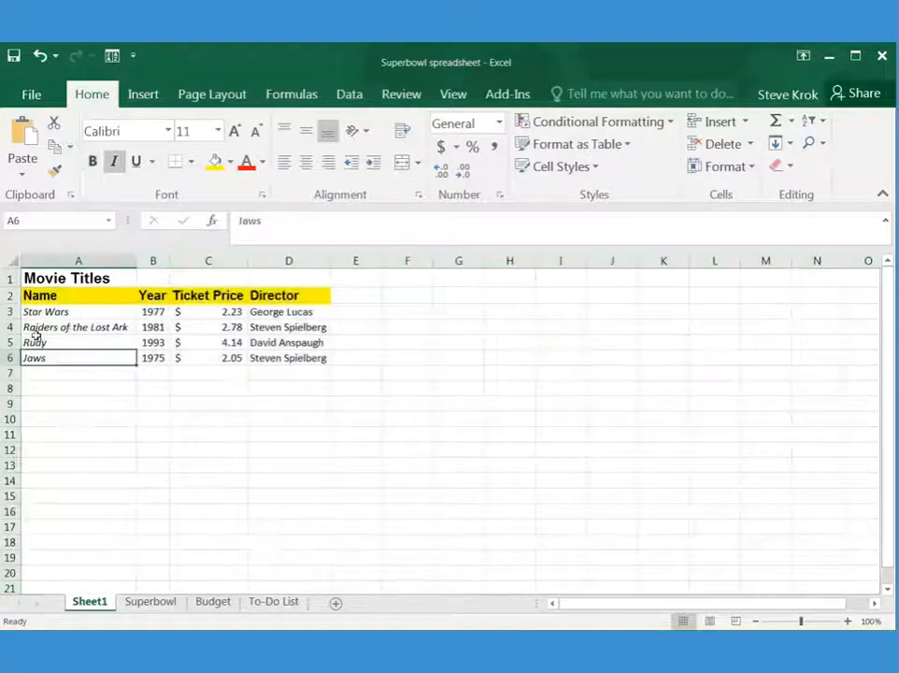
left_click(7, 261)
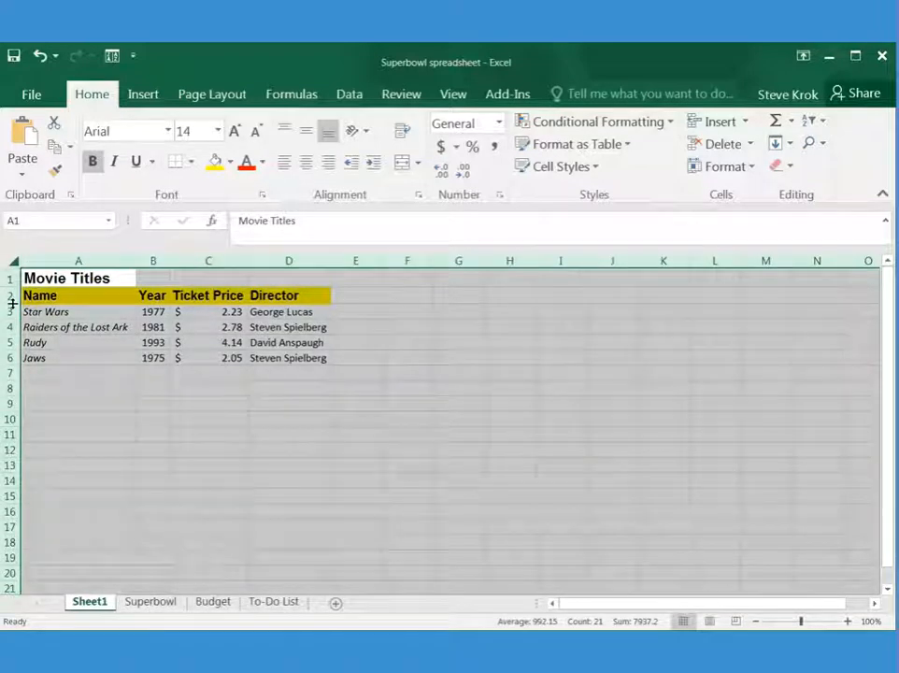
left_click(65, 294)
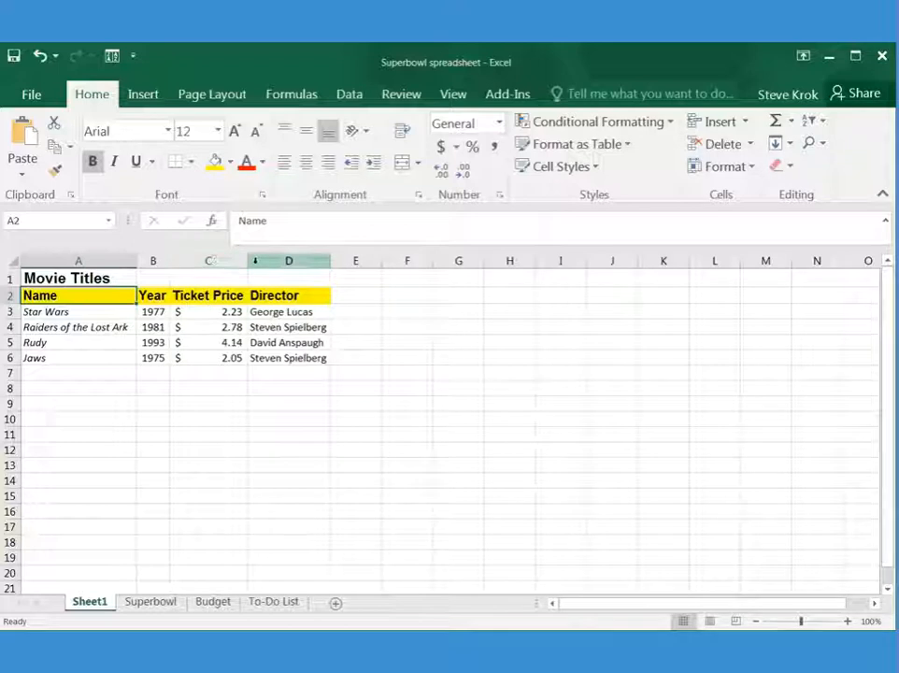
Widen the Ticket Price column very slightly and set the Director column's width to exactly 20.
mouse_move(248, 263)
left_mouse_down()
mouse_move(293, 263)
mouse_move(227, 262)
mouse_move(247, 265)
left_mouse_up()
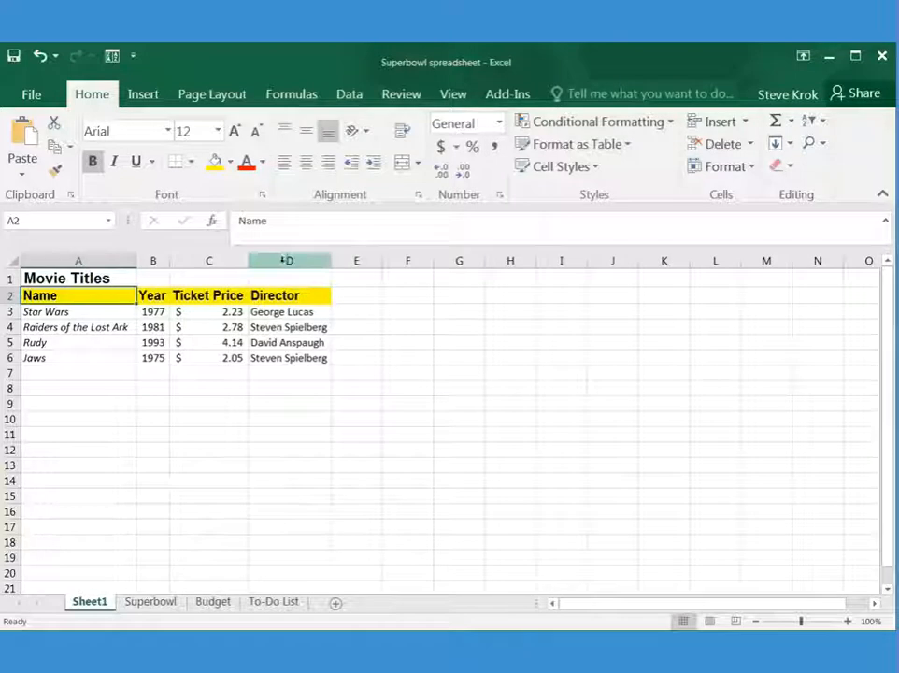
left_click(287, 261)
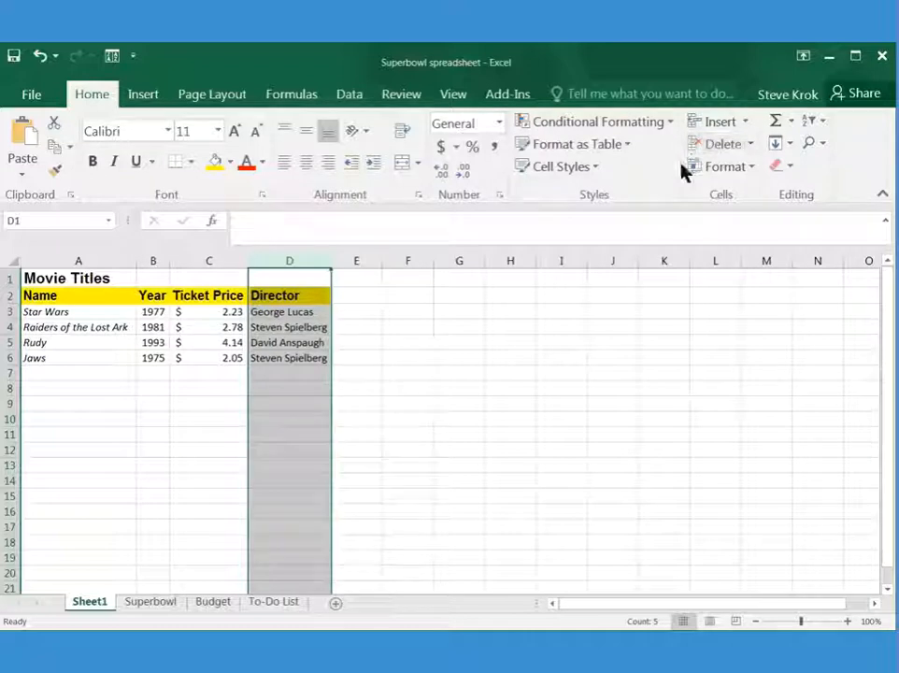
left_click(752, 168)
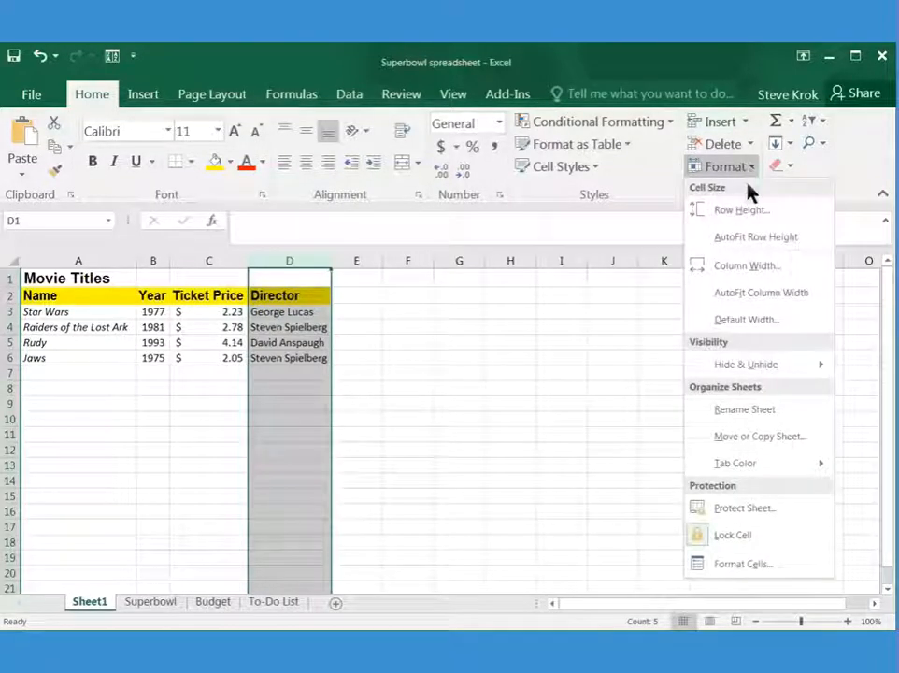
left_click(742, 267)
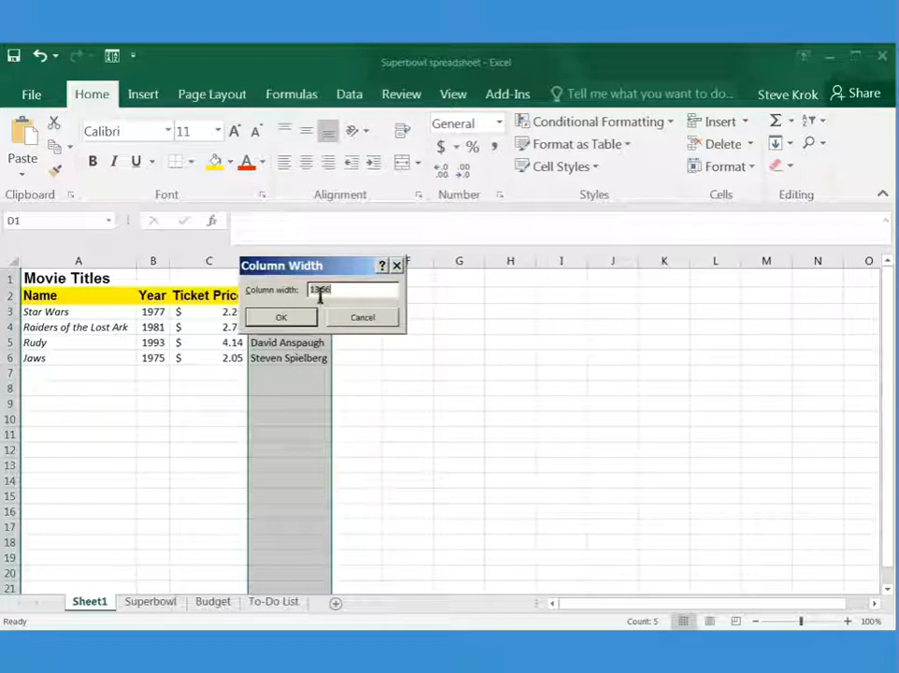
type("20")
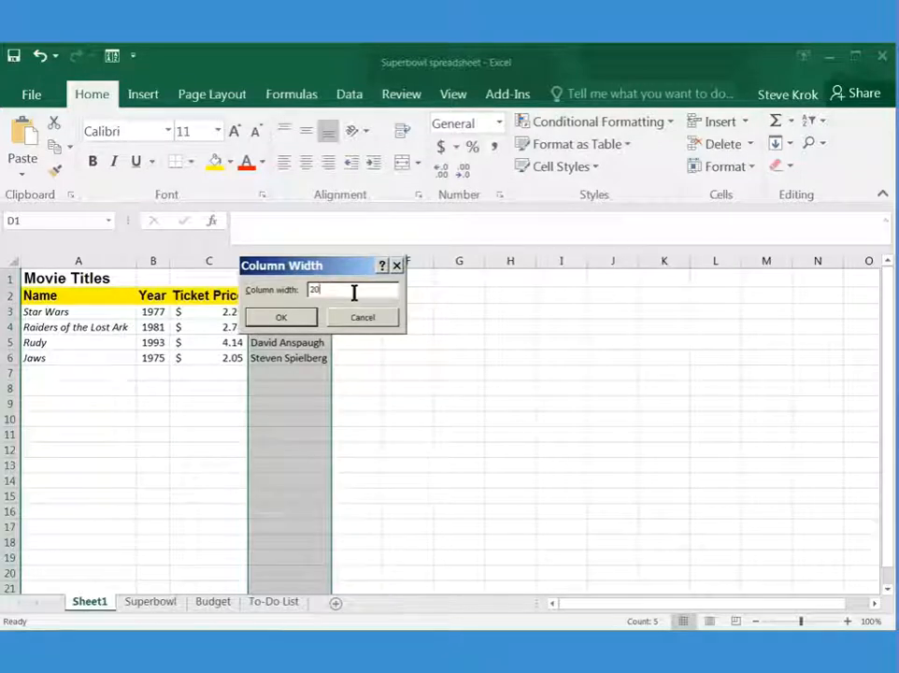
key("Return")
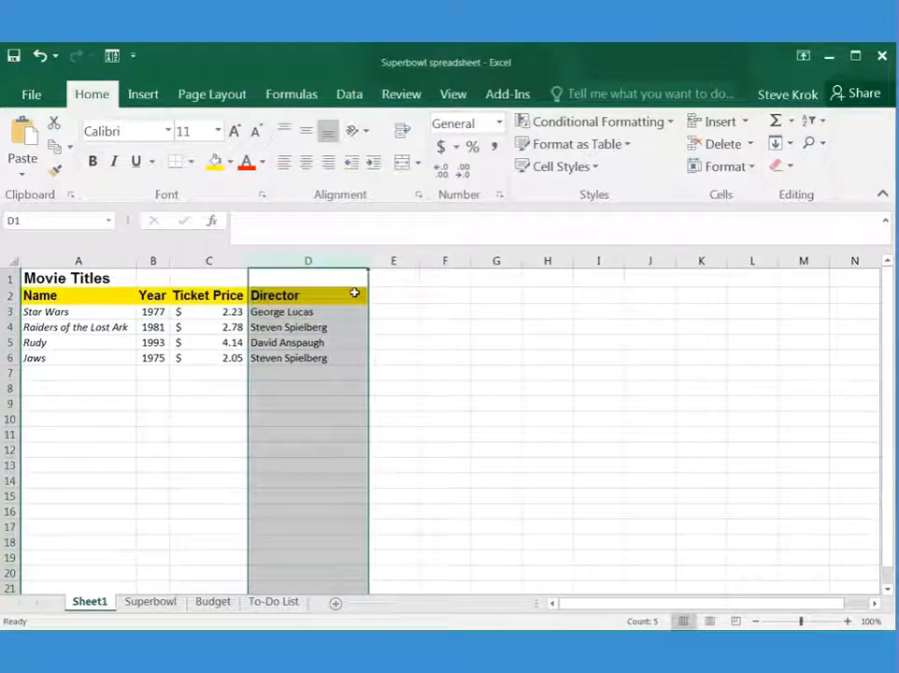
left_click(315, 313)
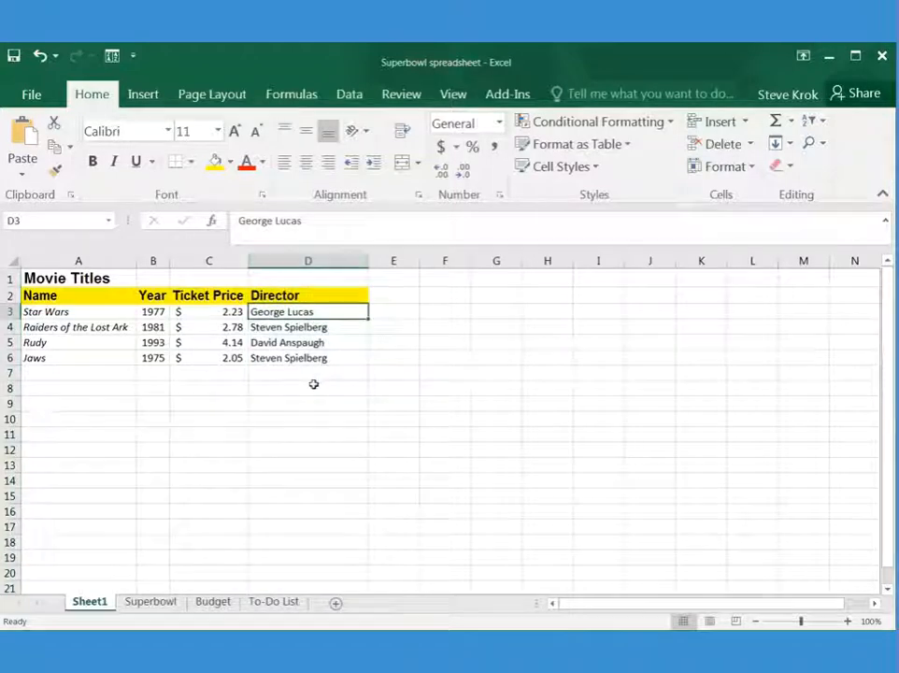
Try a row height of 25 on the Star Wars row, and undo that height change.
left_click(9, 311)
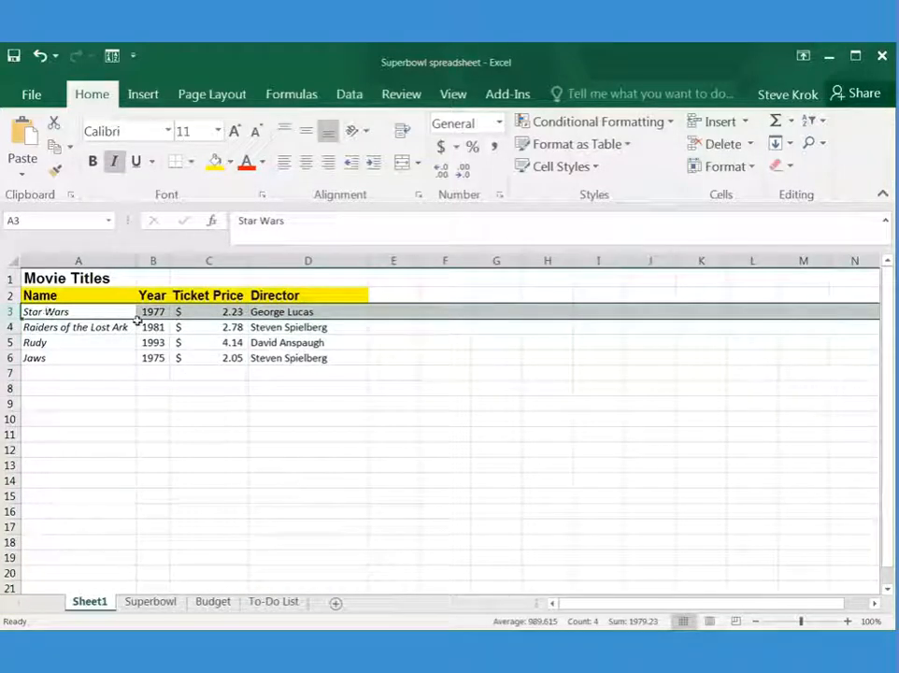
left_click(752, 170)
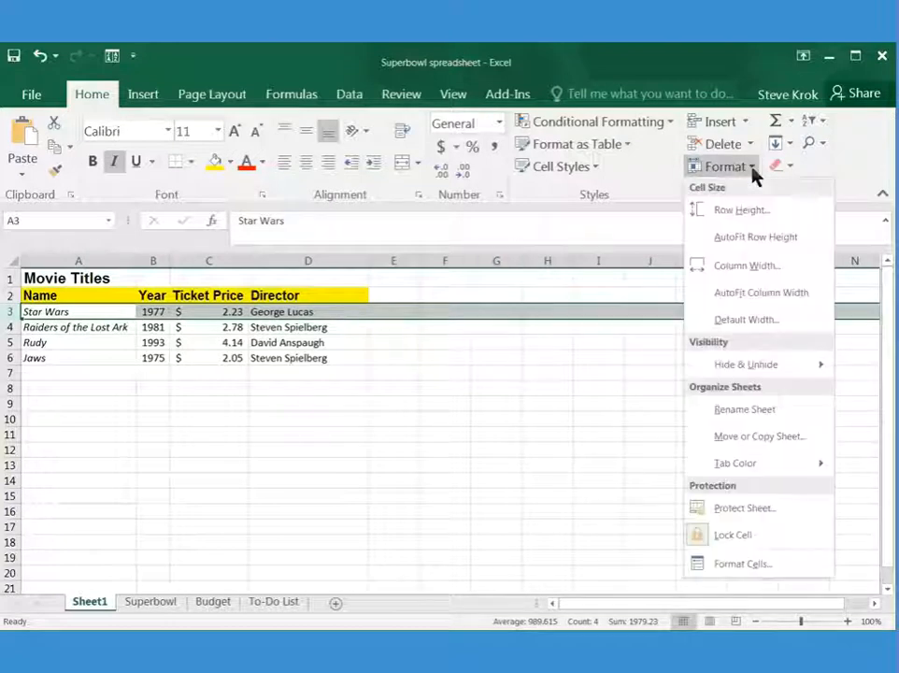
left_click(748, 213)
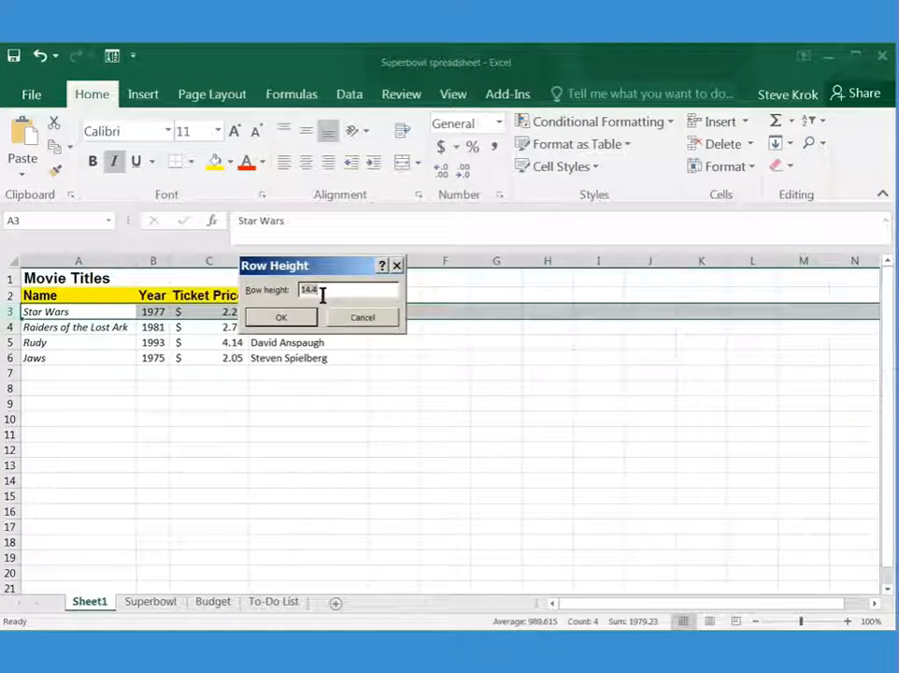
type("2.0")
type("5")
key("Return")
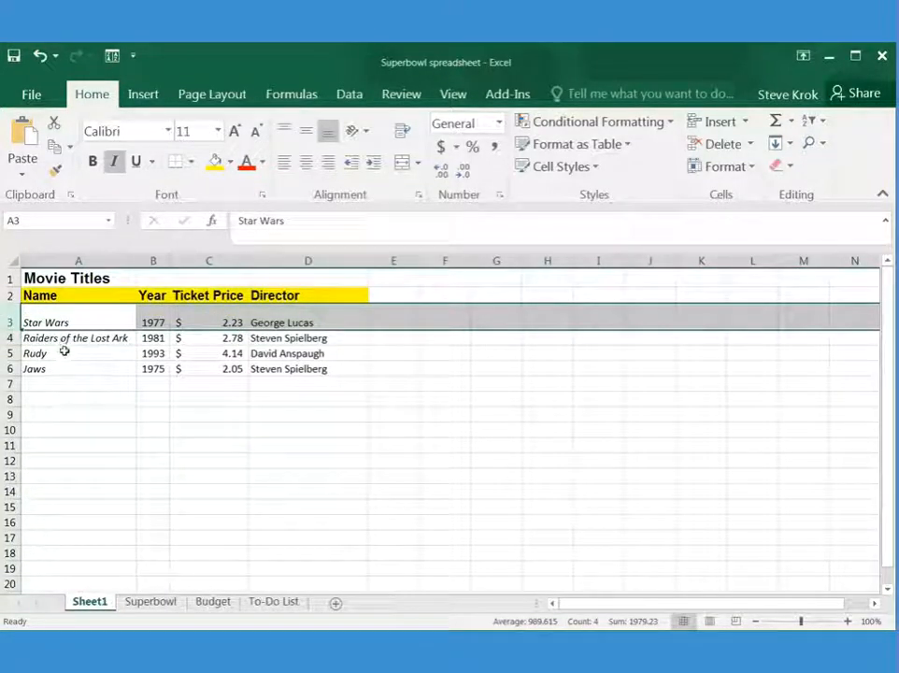
left_click(39, 56)
left_click(77, 328)
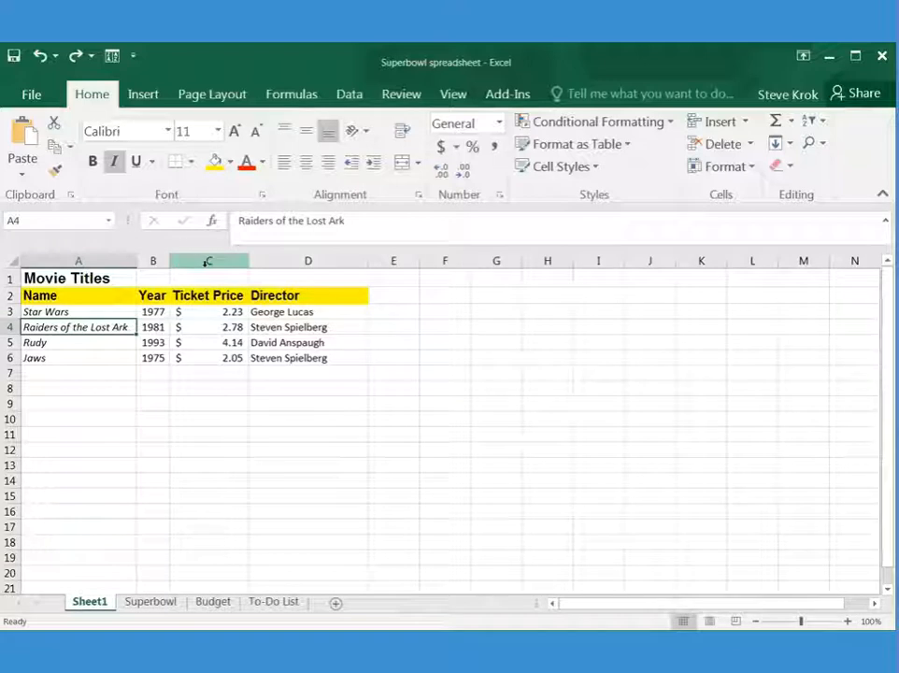
Set the width of columns C through E to 30 in one operation.
left_click_drag(208, 261, 382, 266)
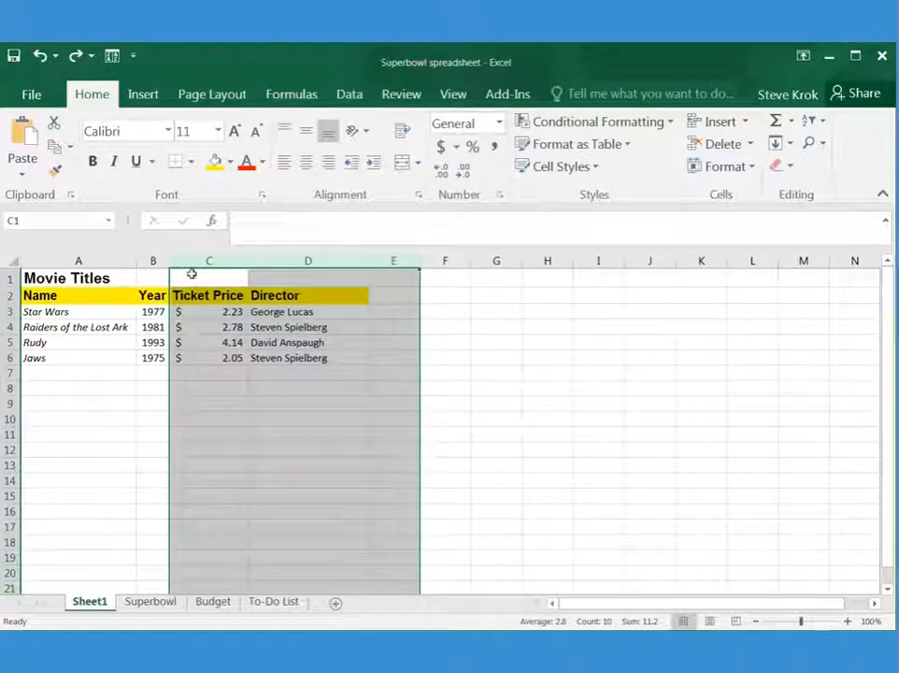
left_click(752, 165)
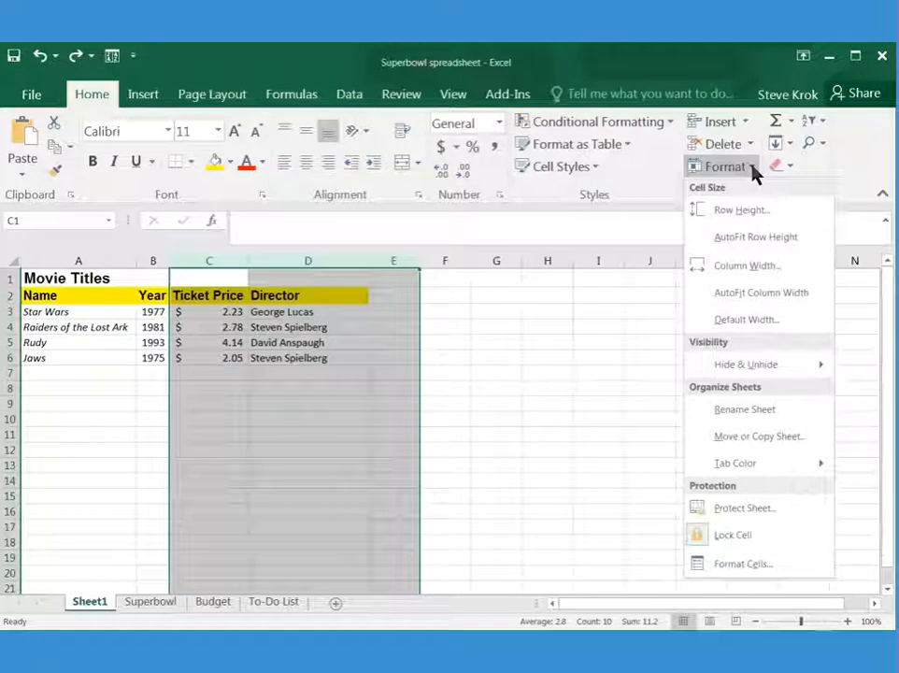
left_click(752, 265)
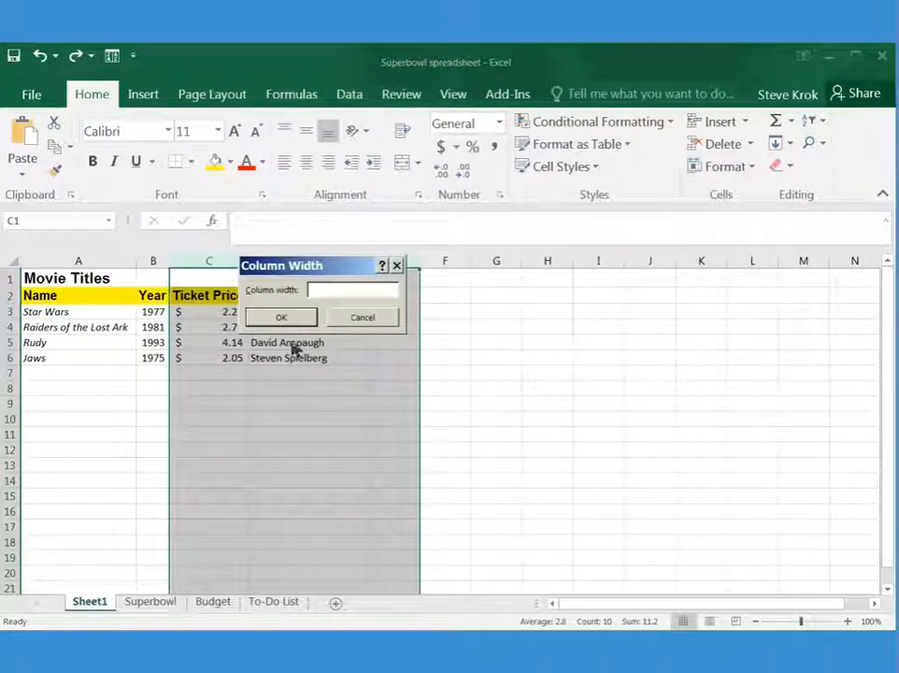
type("30")
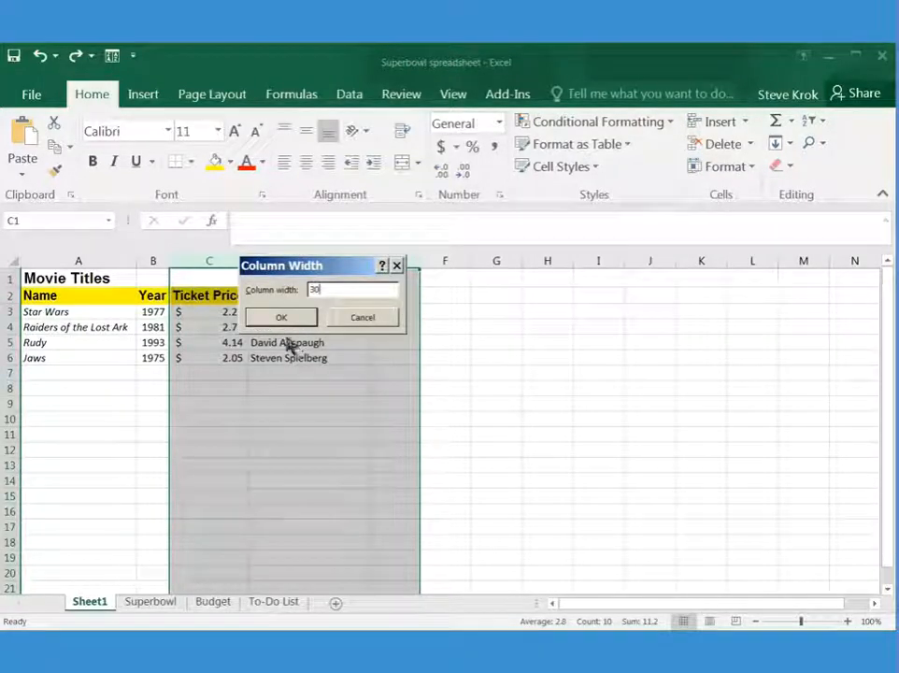
left_click(283, 316)
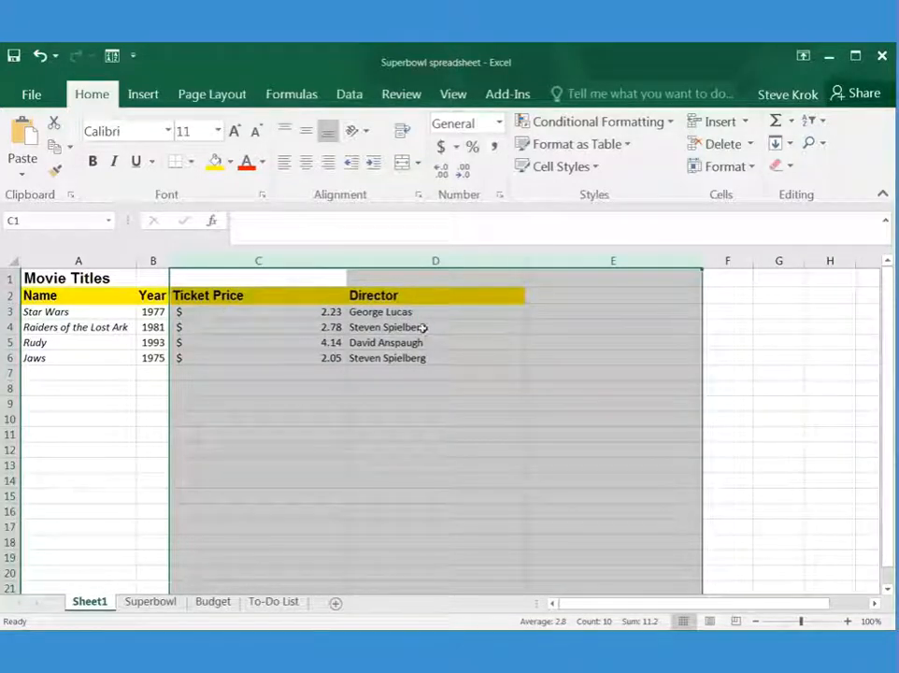
left_click(258, 329)
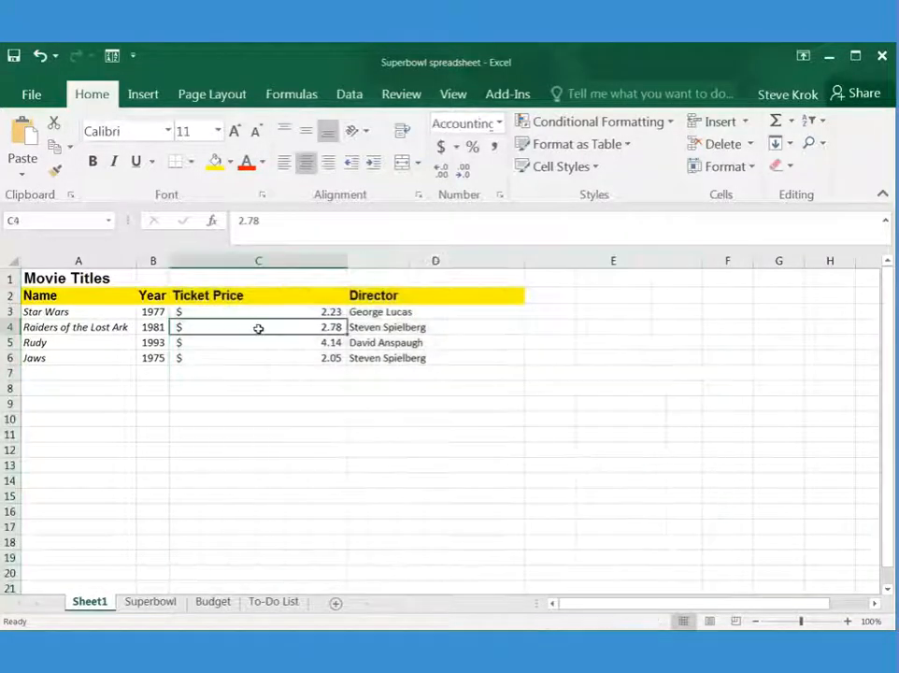
Set the Ticket Price column's width to 15.
left_click(233, 260)
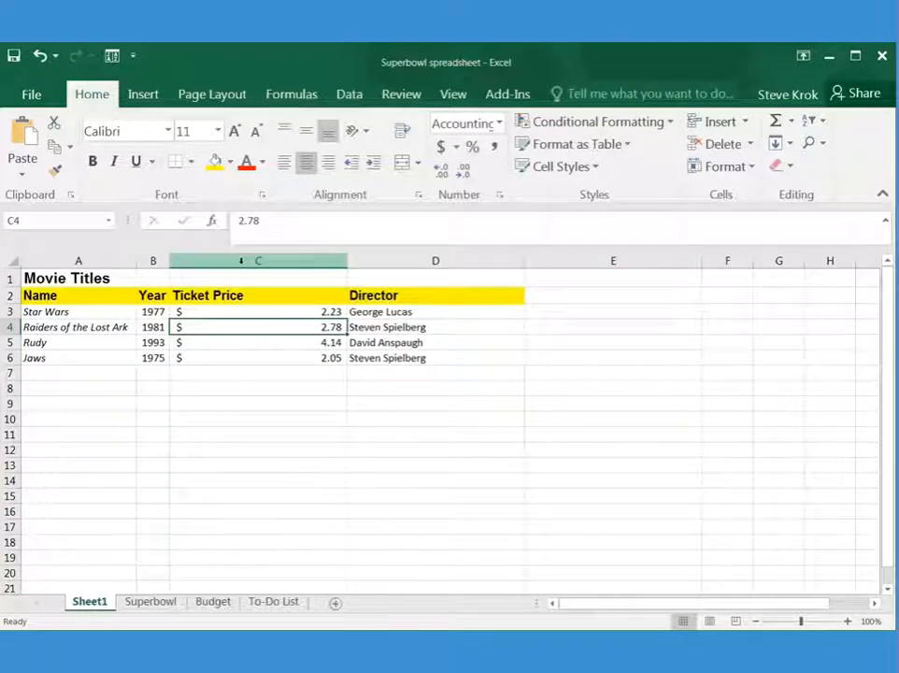
left_click(241, 260)
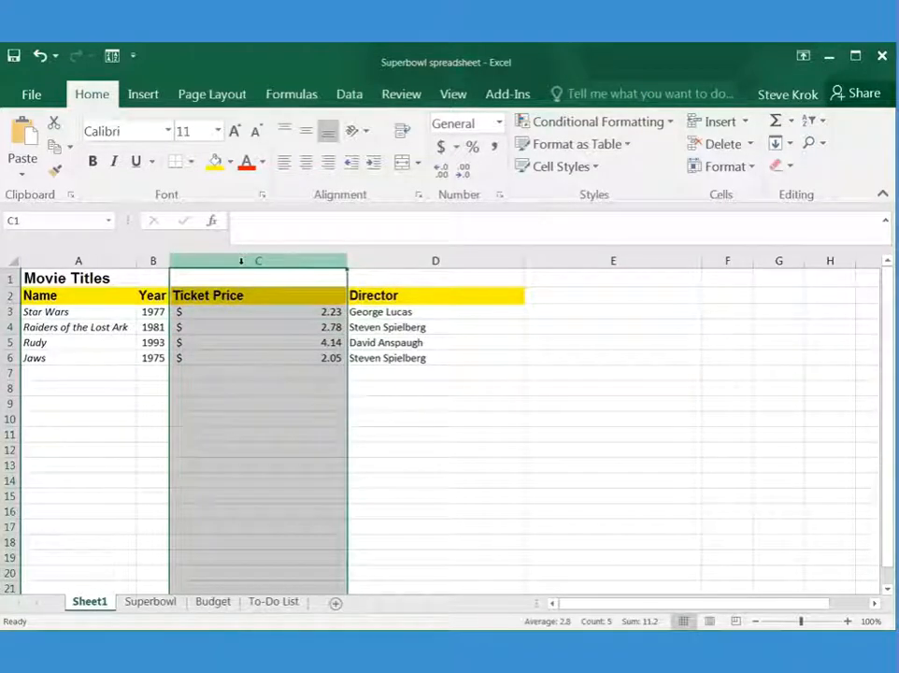
right_click(241, 260)
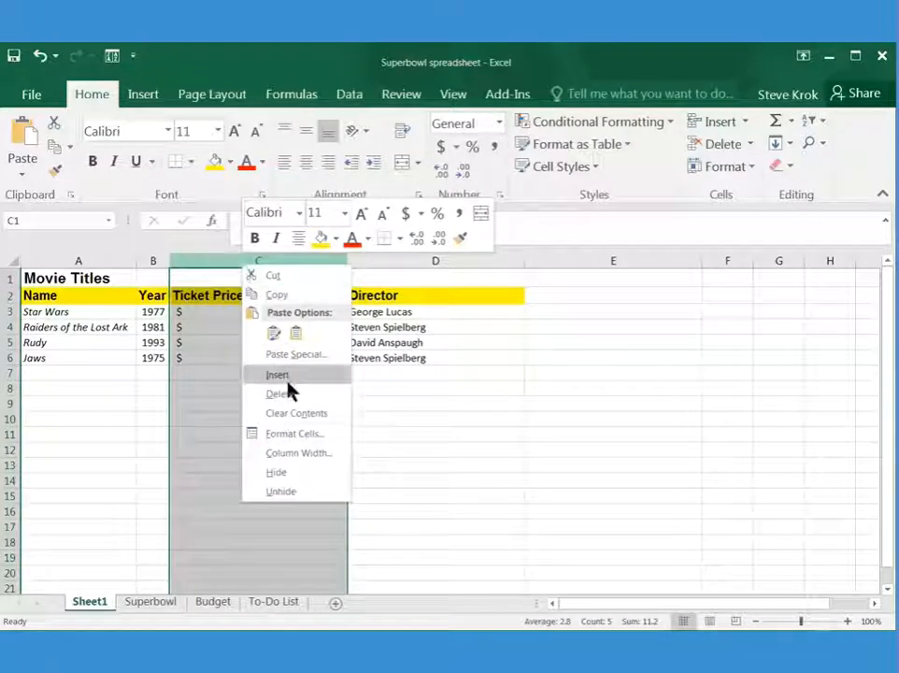
left_click(297, 456)
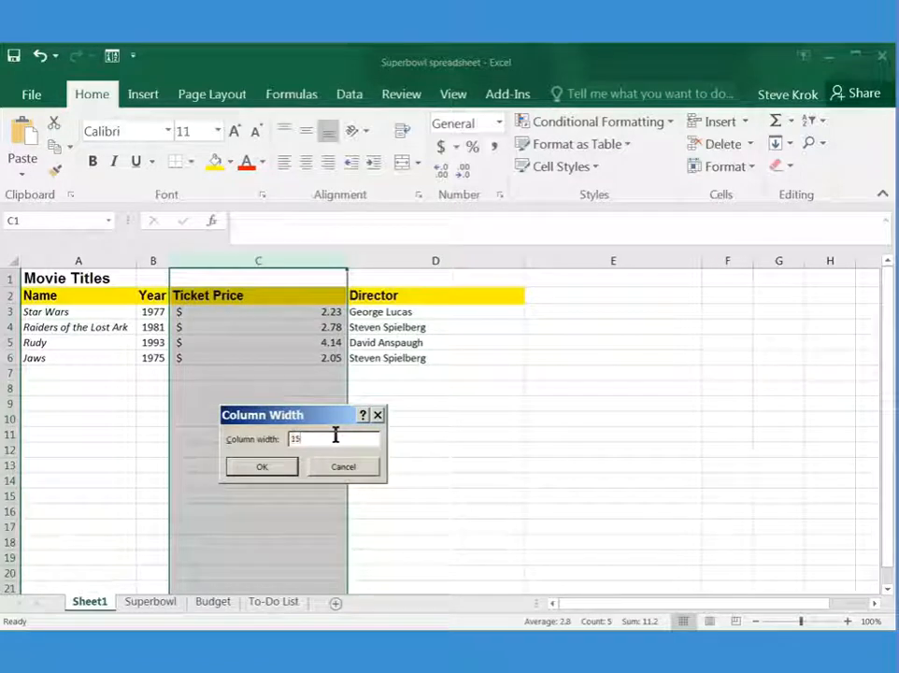
left_click(273, 469)
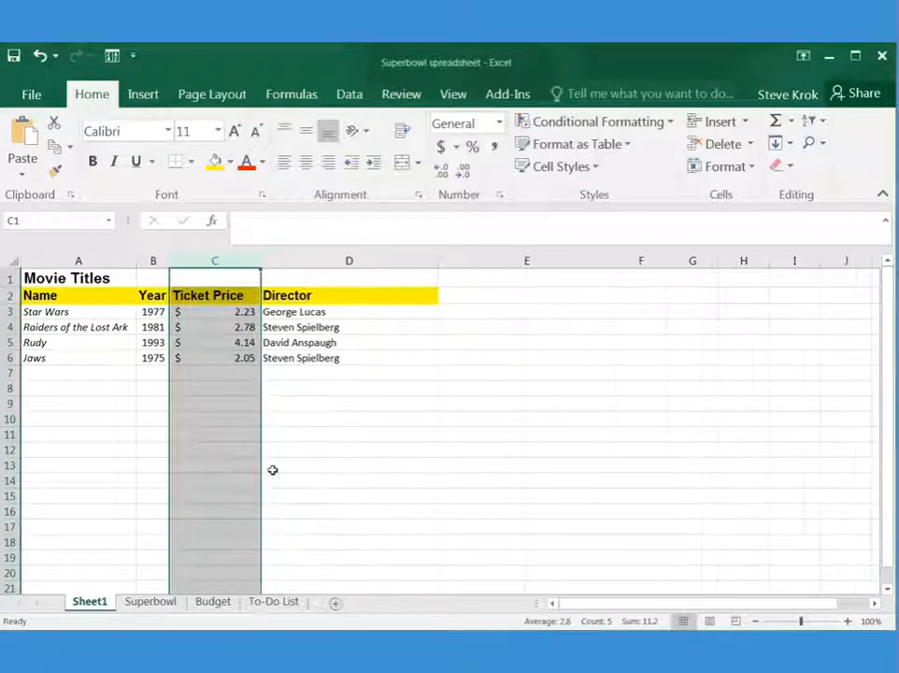
Set the height of rows 4 through 6, from Raiders of the Lost Ark to Jaws, to 17.
left_click(9, 327)
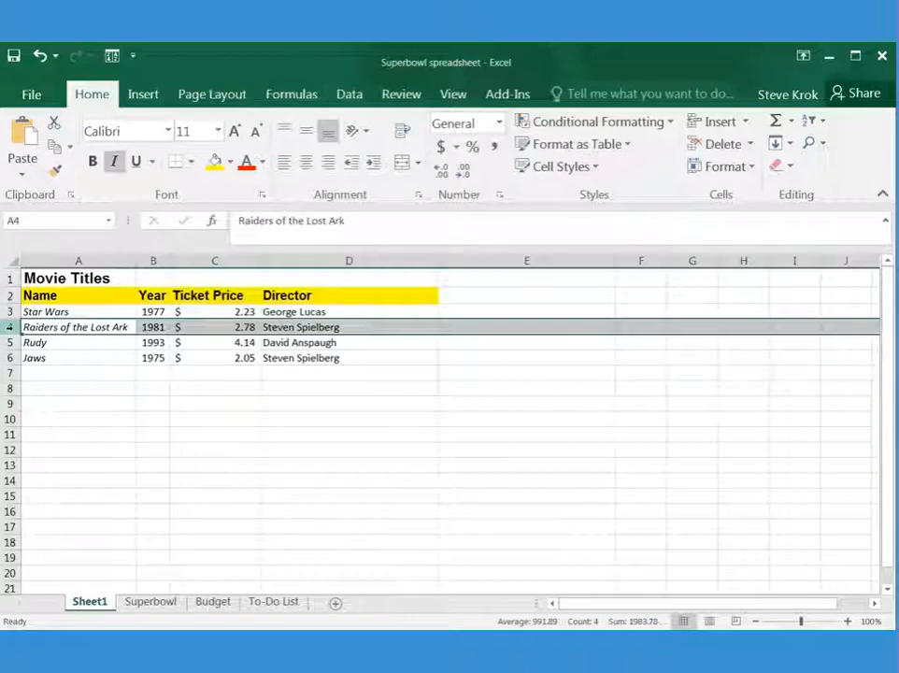
left_click_drag(8, 327, 12, 357)
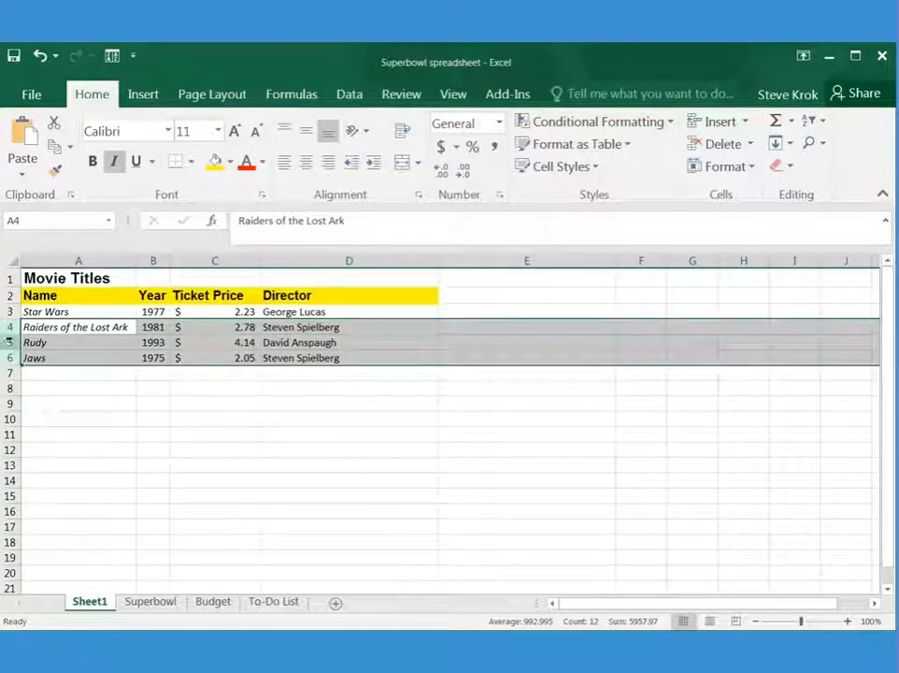
right_click(13, 342)
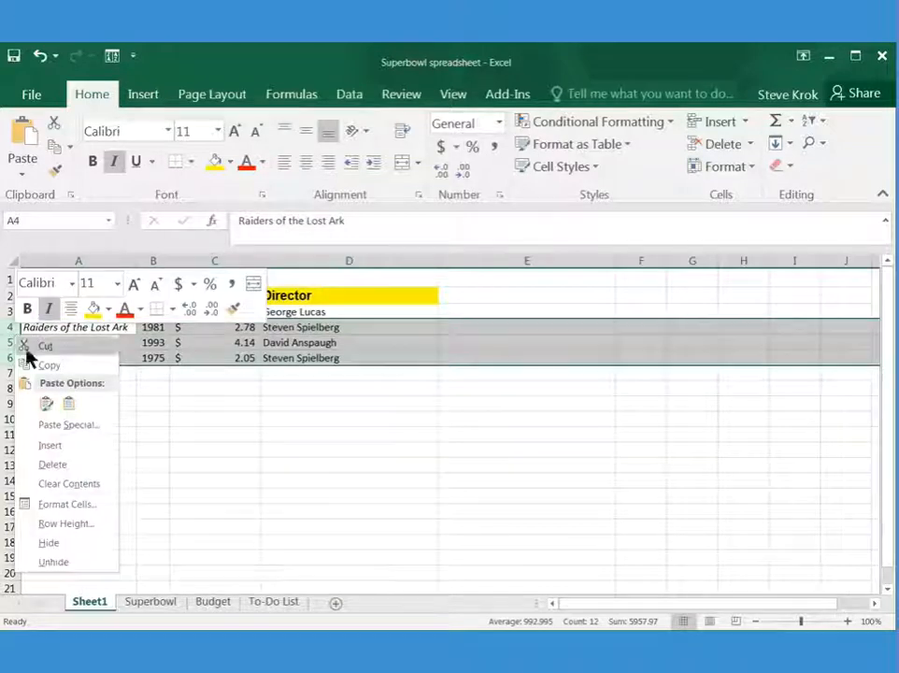
left_click(66, 526)
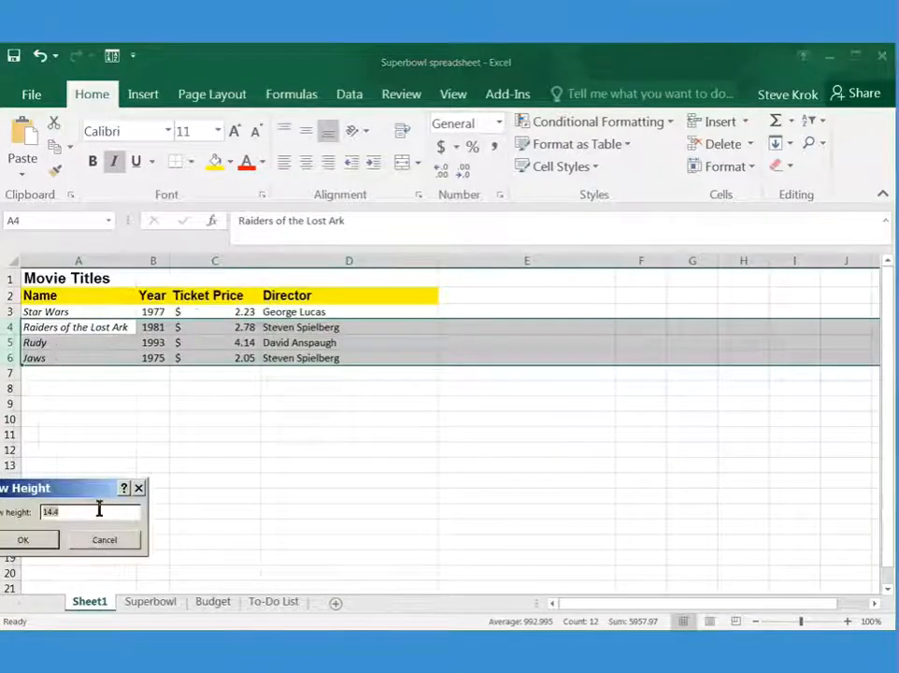
type("1")
type("5")
type("7")
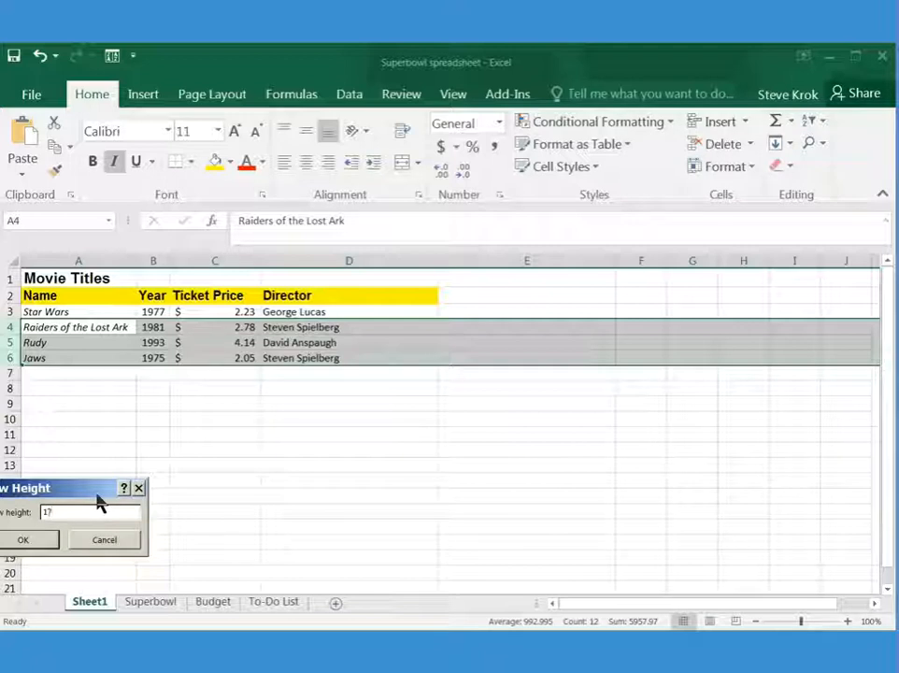
left_click_drag(40, 488, 80, 489)
left_click(62, 537)
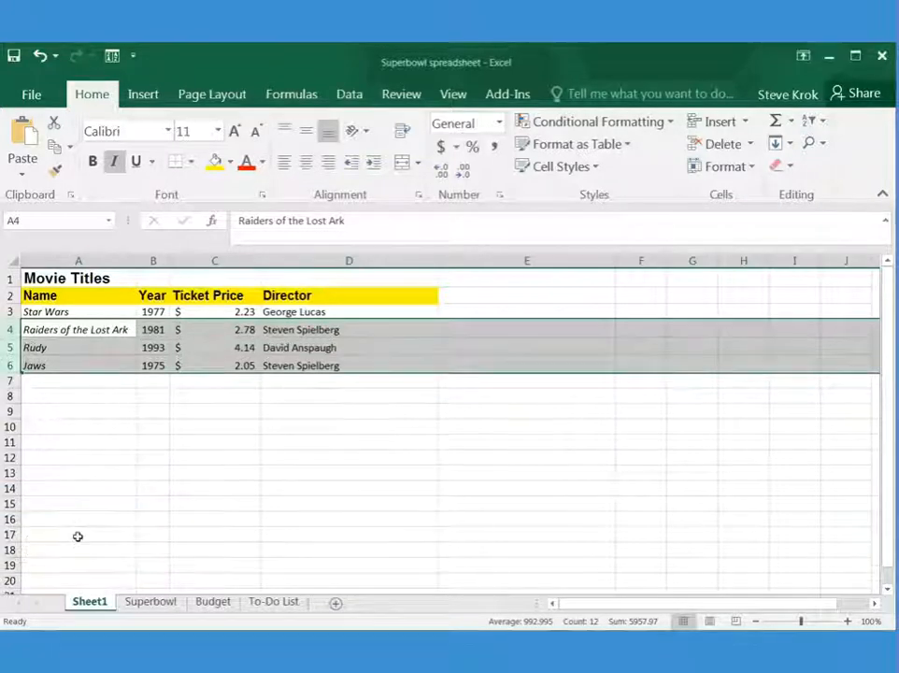
left_click(192, 381)
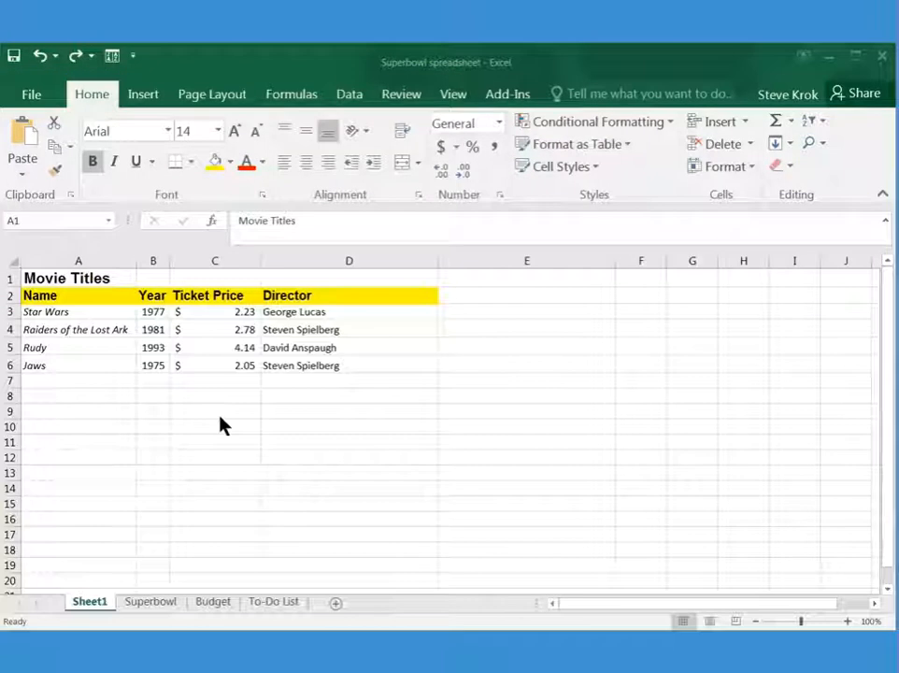
Merge and center the Movie Titles heading across A1:D1.
left_click(77, 278)
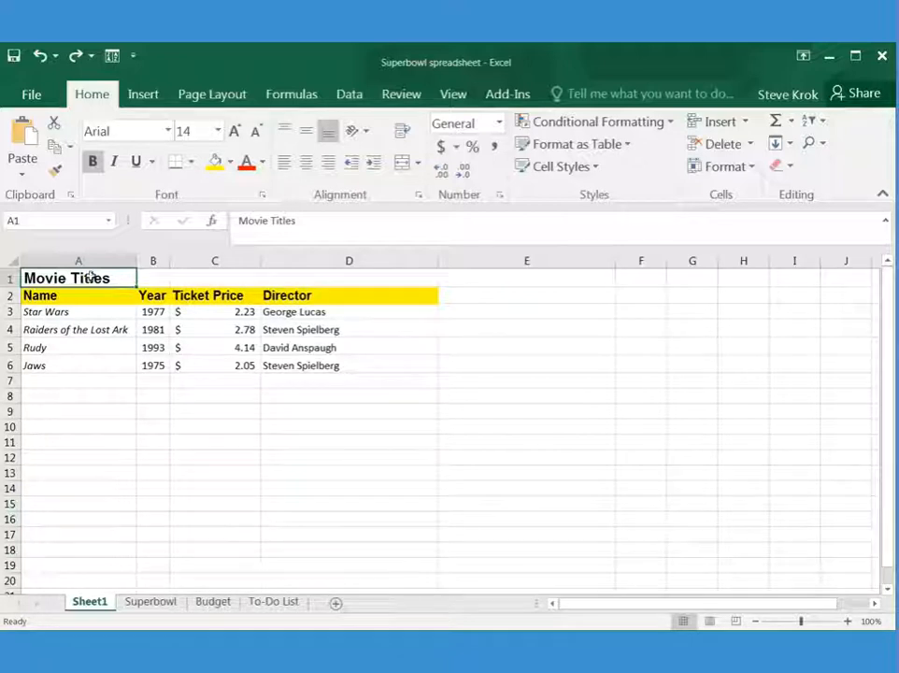
left_click_drag(90, 277, 278, 278)
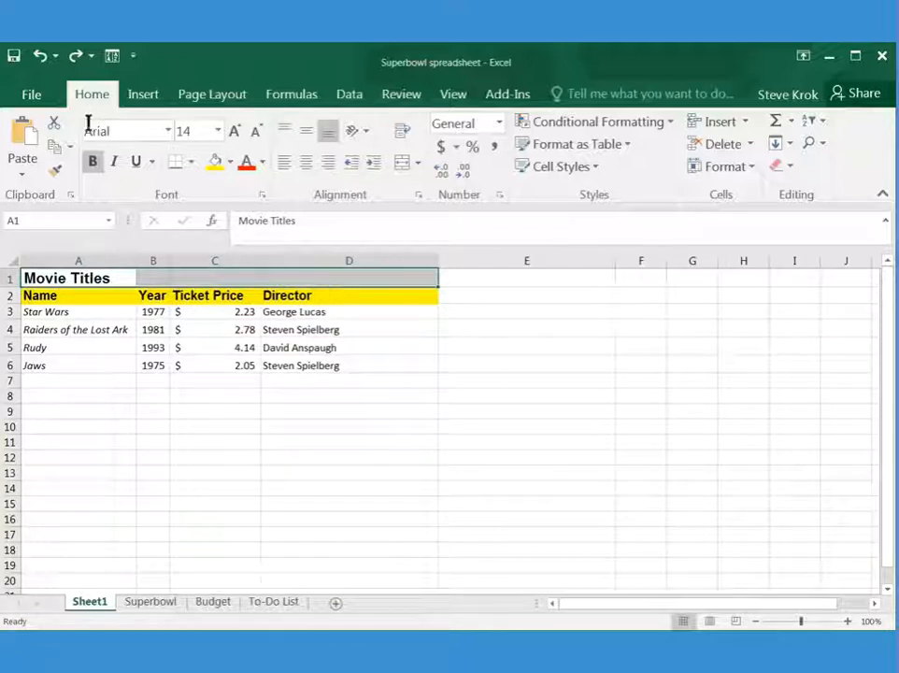
left_click(419, 162)
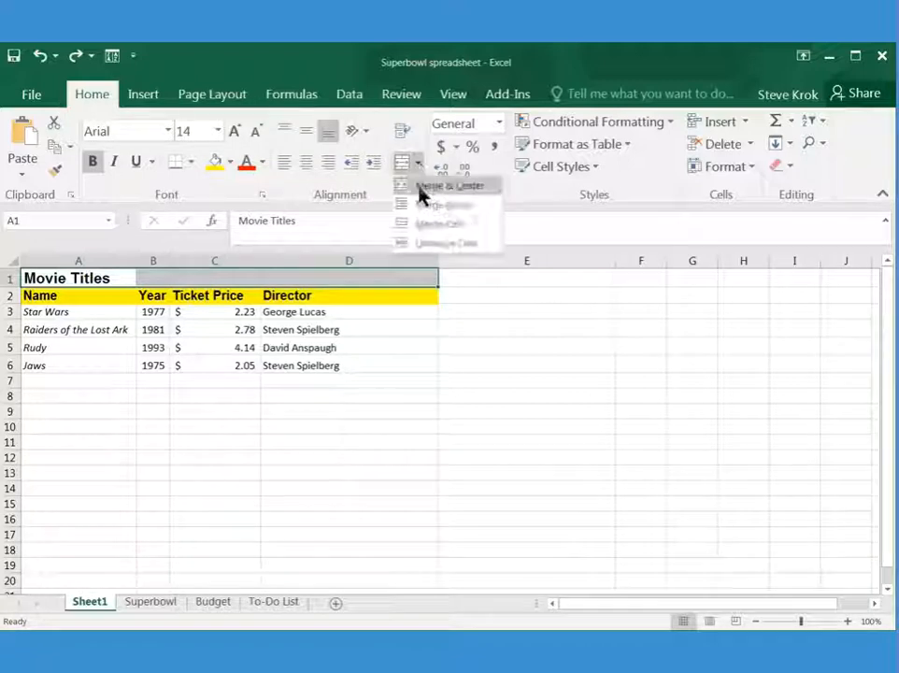
left_click(449, 188)
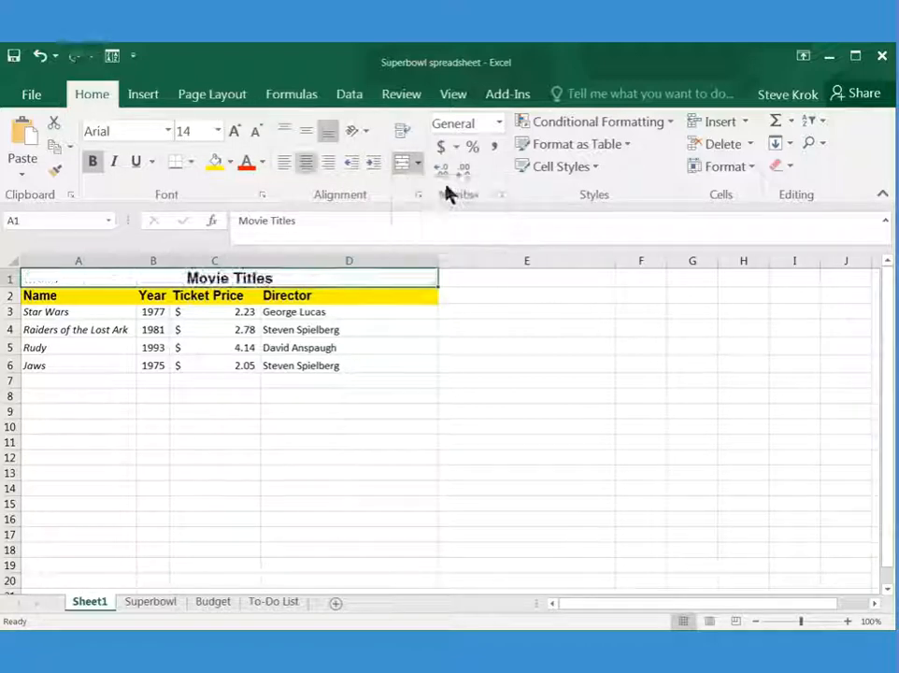
left_click(224, 350)
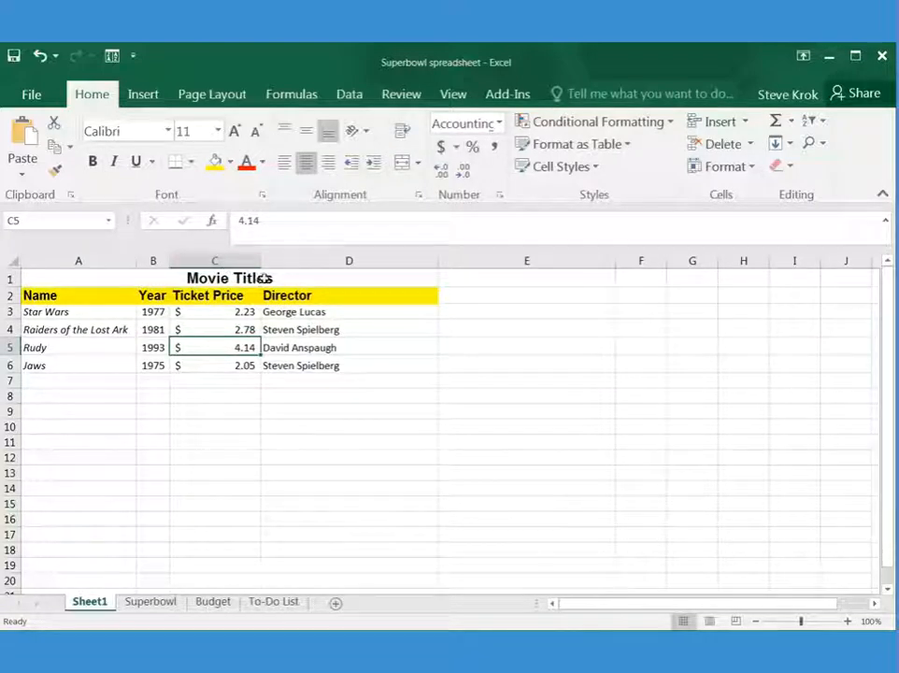
Add a thick bottom border to the merged Movie Titles heading cell.
left_click(191, 278)
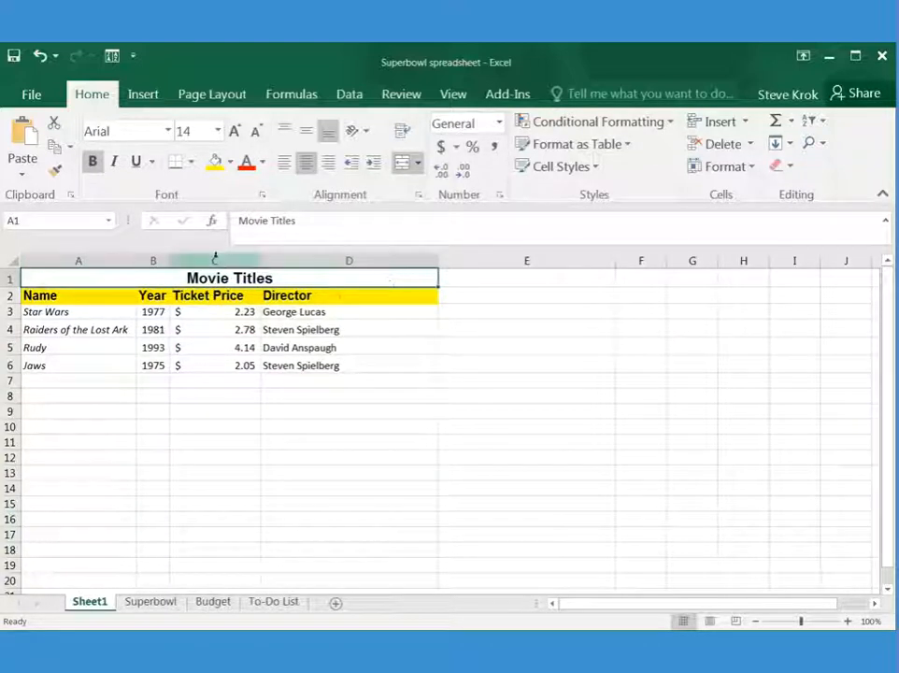
left_click(192, 164)
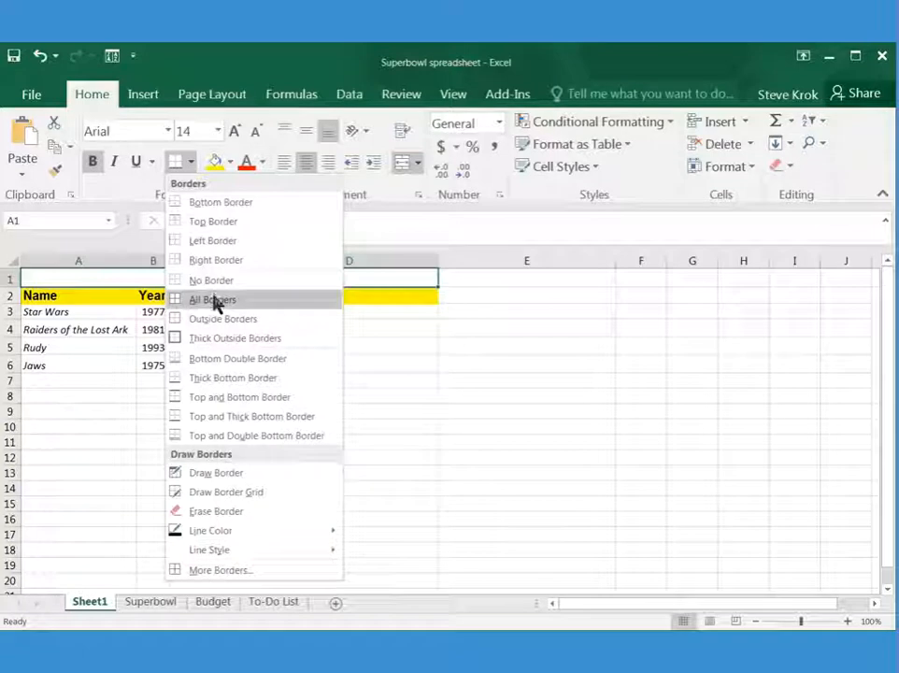
left_click(235, 379)
left_click(187, 363)
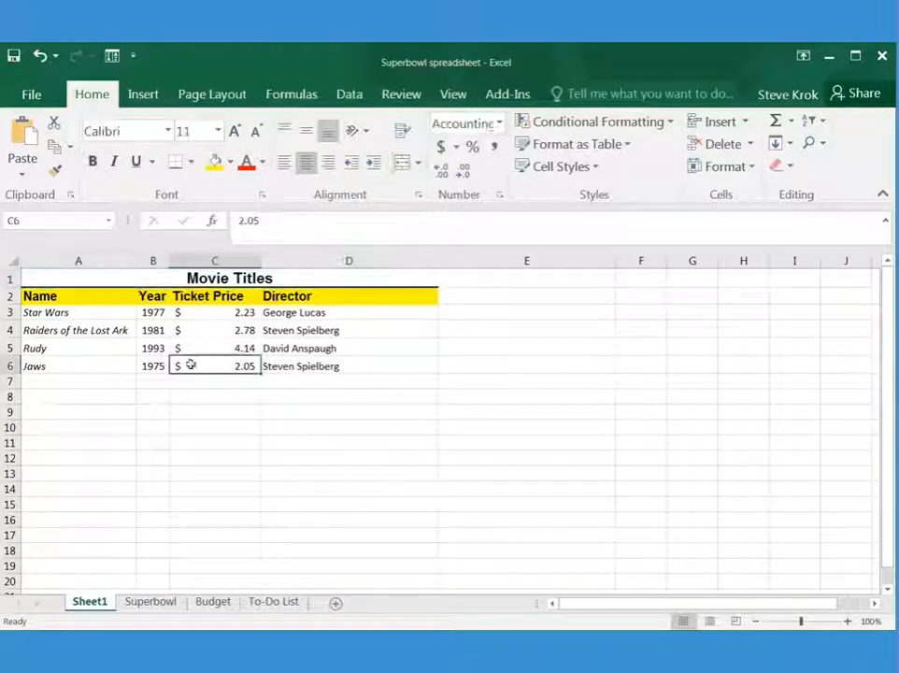